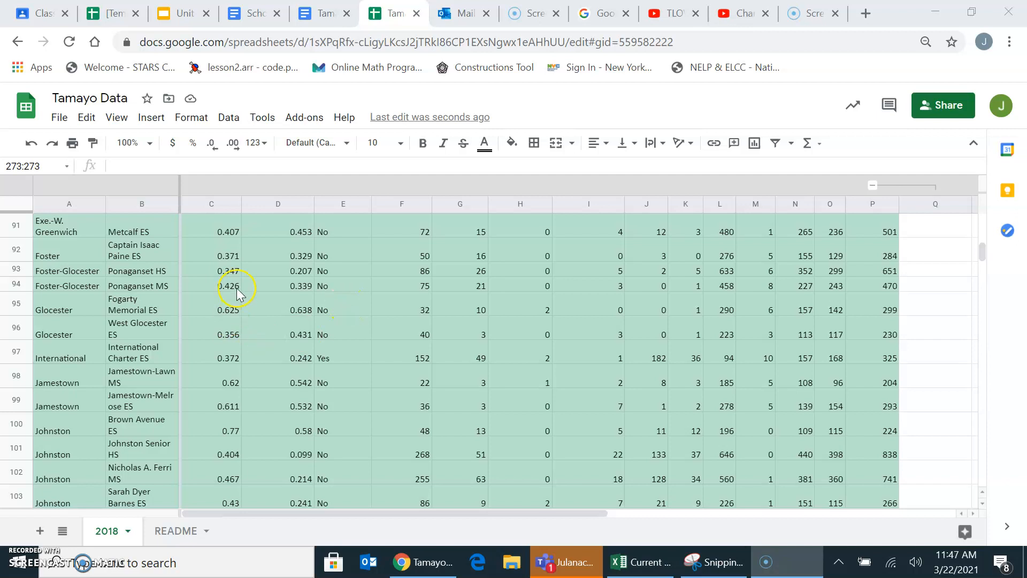
- Enter the label "medium" in cell B272, directly below the last school
scroll(237, 289, up, 20)
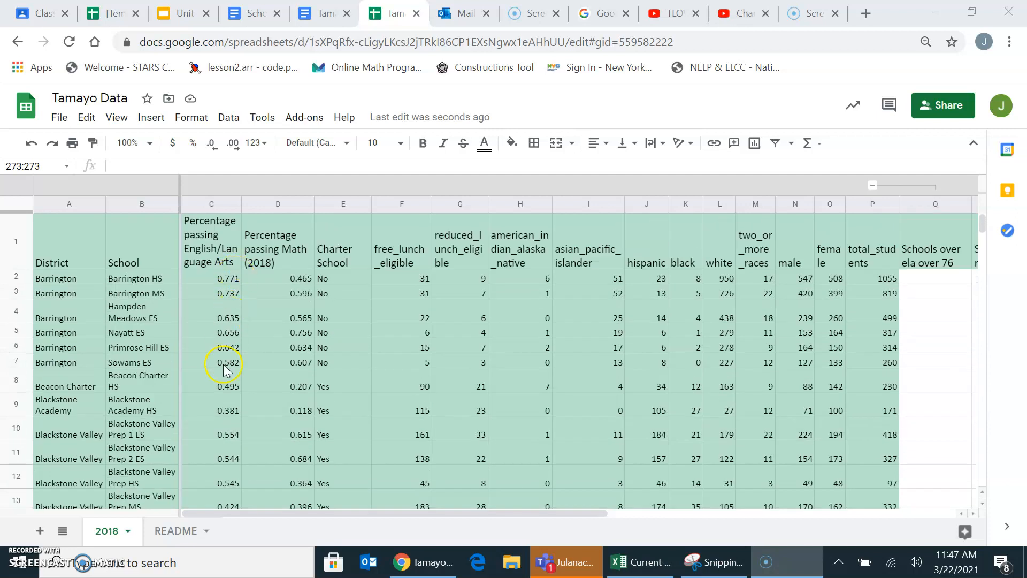
scroll(223, 364, down, 20)
scroll(223, 364, down, 20)
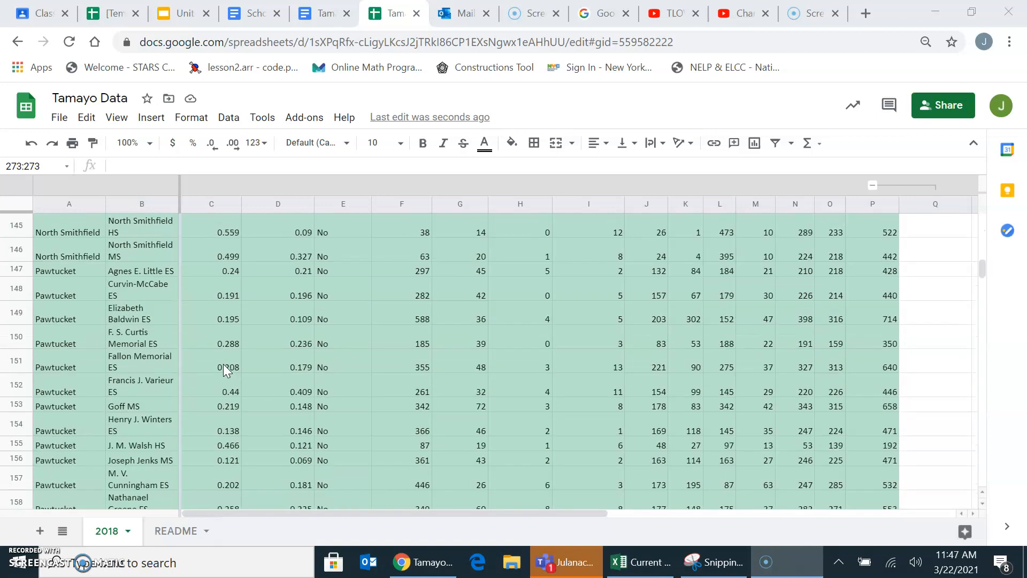
scroll(223, 364, down, 20)
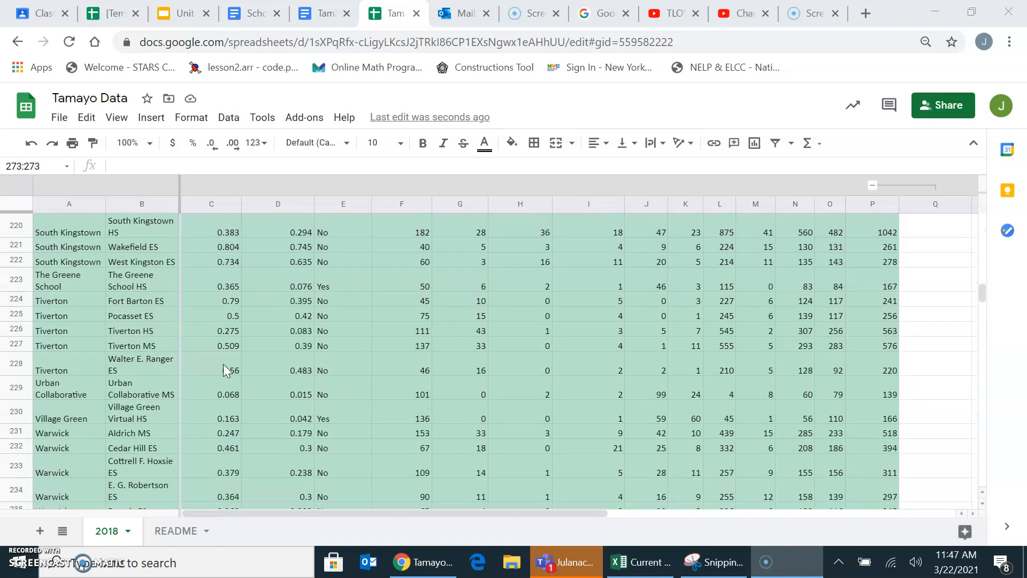
scroll(223, 363, up, 5)
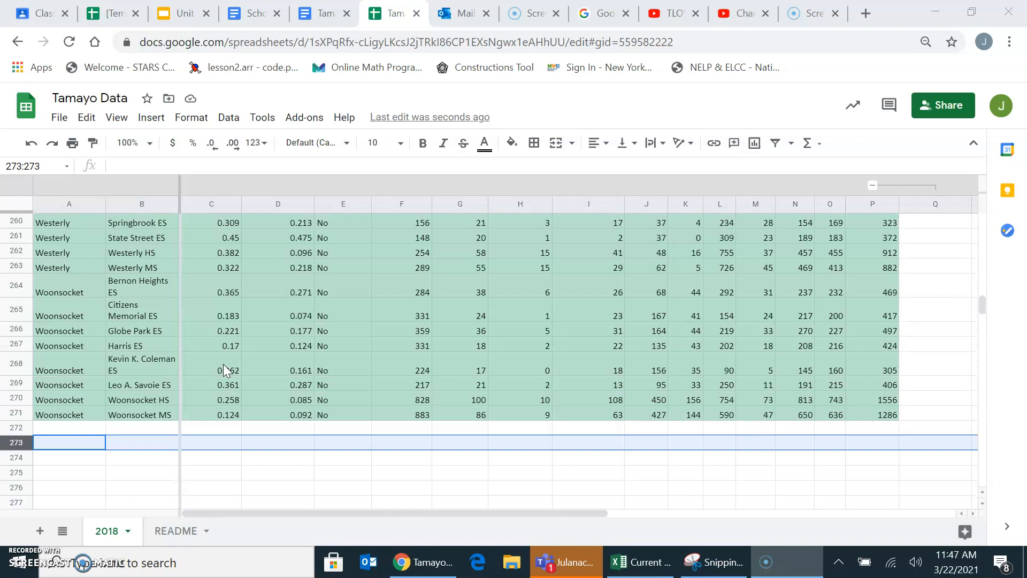
click(131, 428)
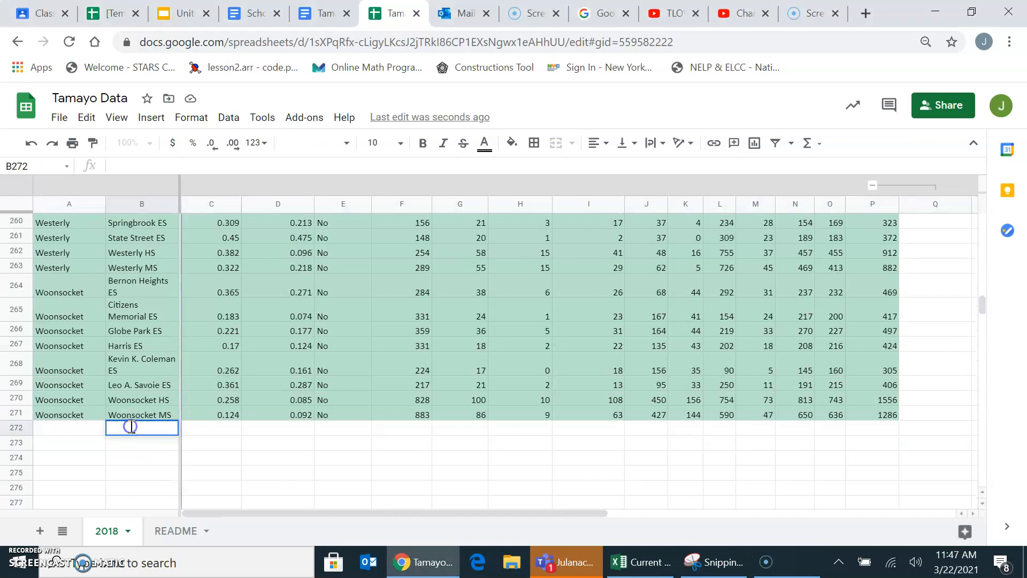
text(medium)
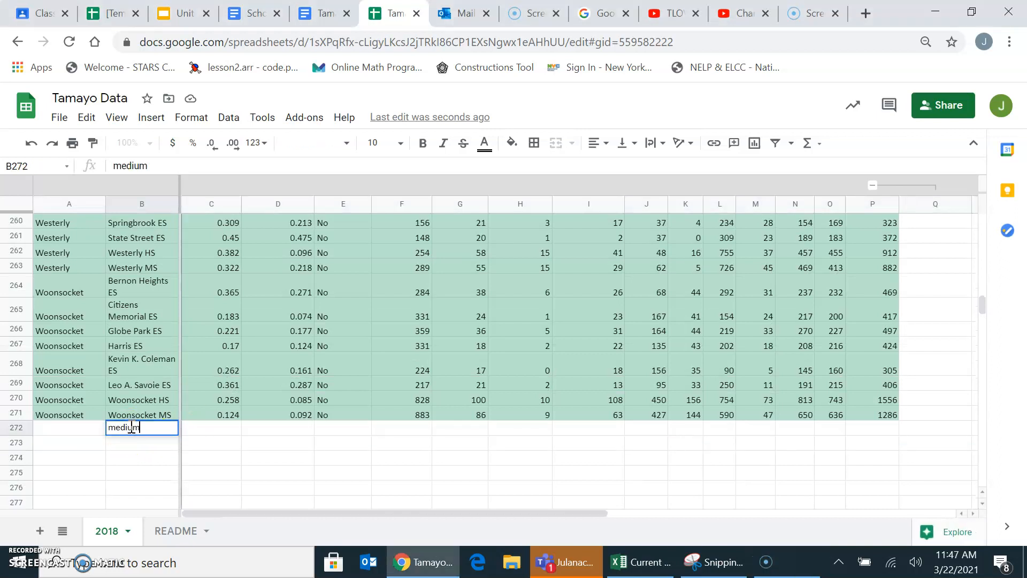
- Calculate the median of the English/Language Arts passing rates in cell C272 with the formula =MEDIAN(c2:c271)
click(212, 430)
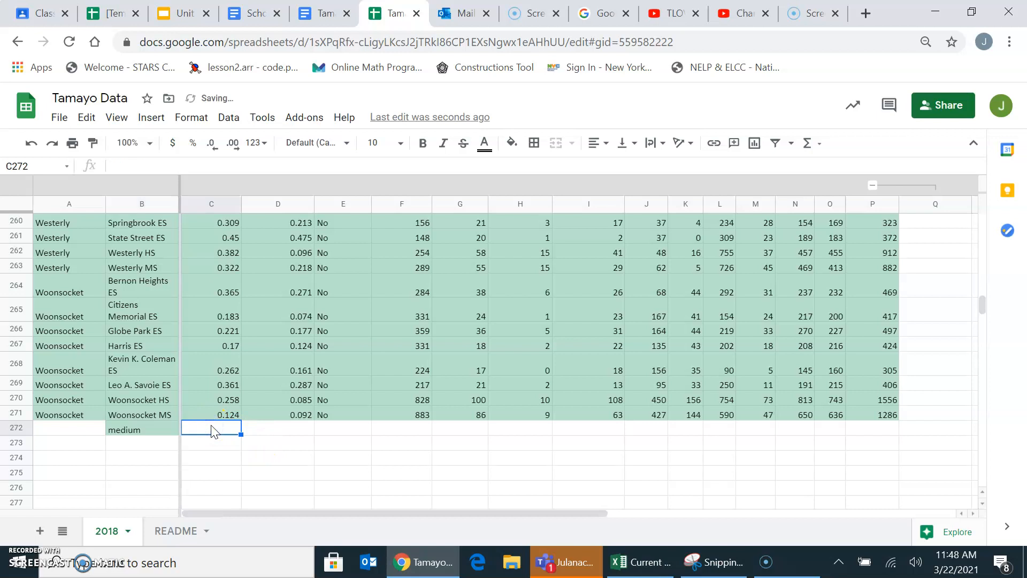
click(204, 428)
text(=)
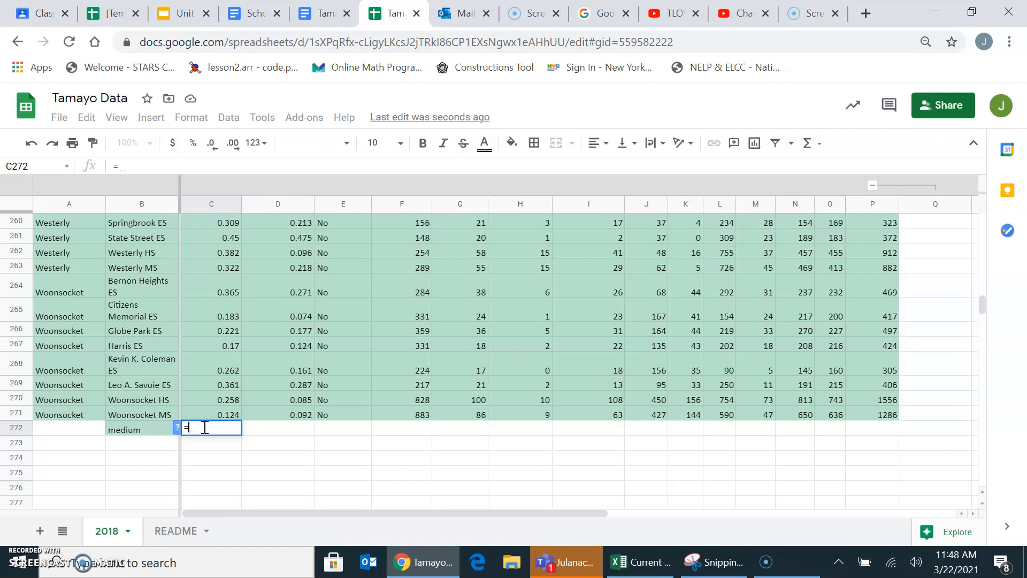
text(med)
click(199, 399)
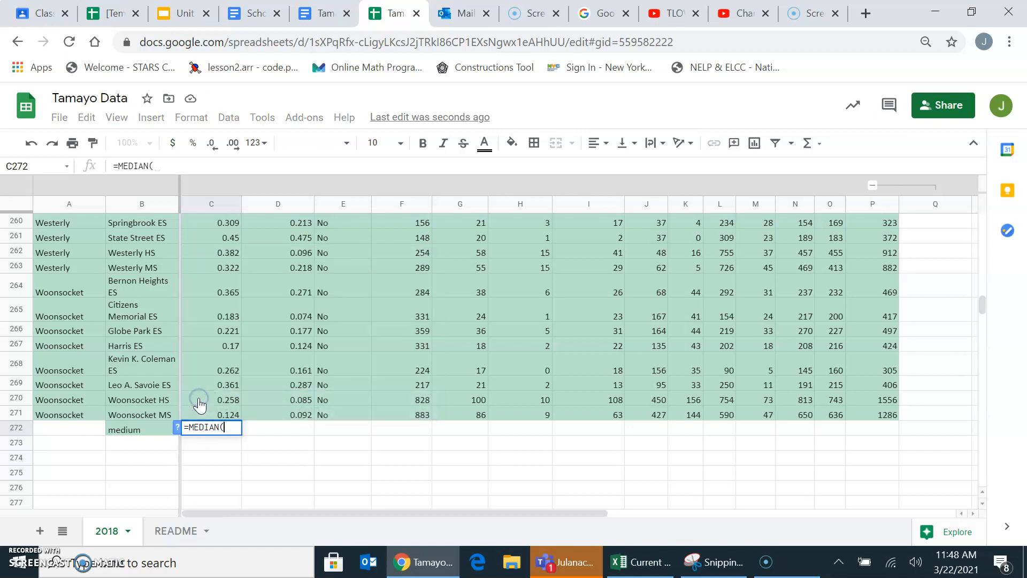
text(c2)
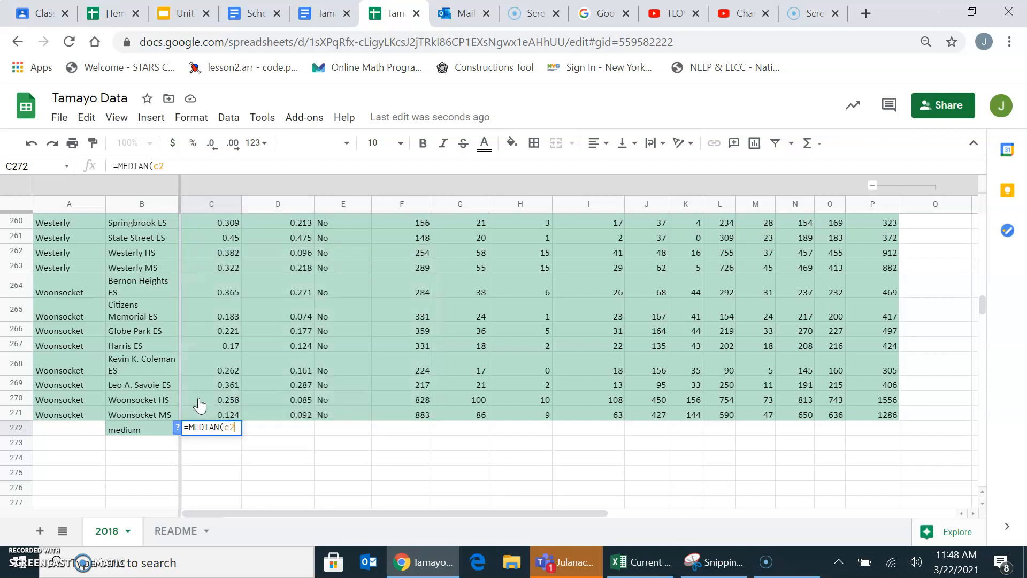
text(:c271)
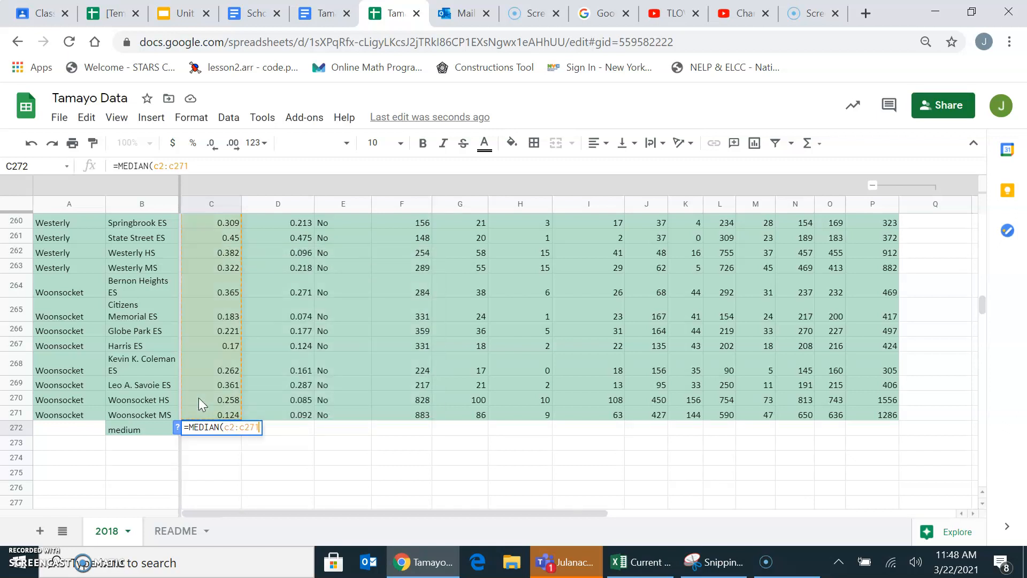
text())
key(Return)
click(229, 440)
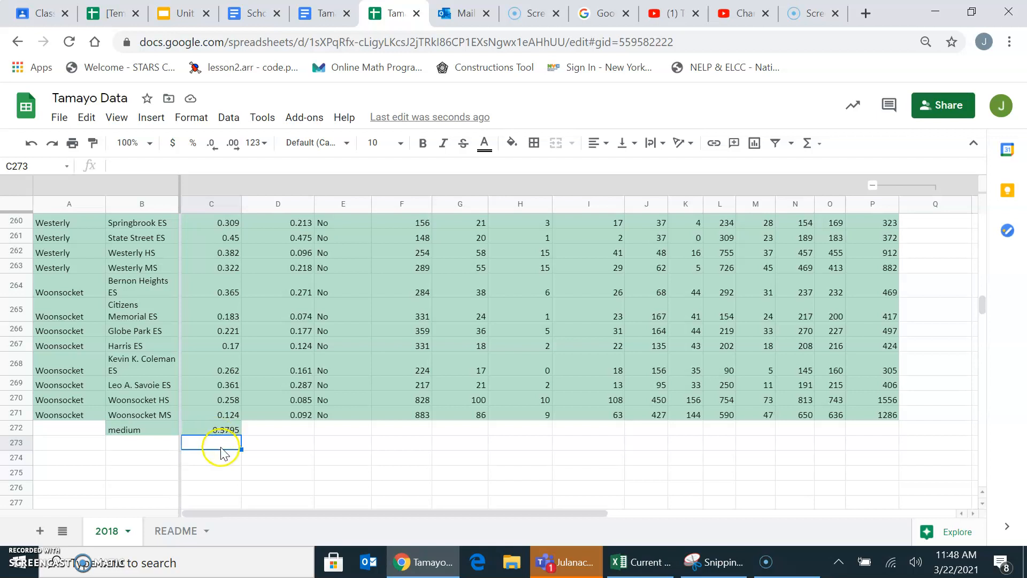
- Add the label "Double" in B273 and enter 0.76 beside it in C273
click(150, 444)
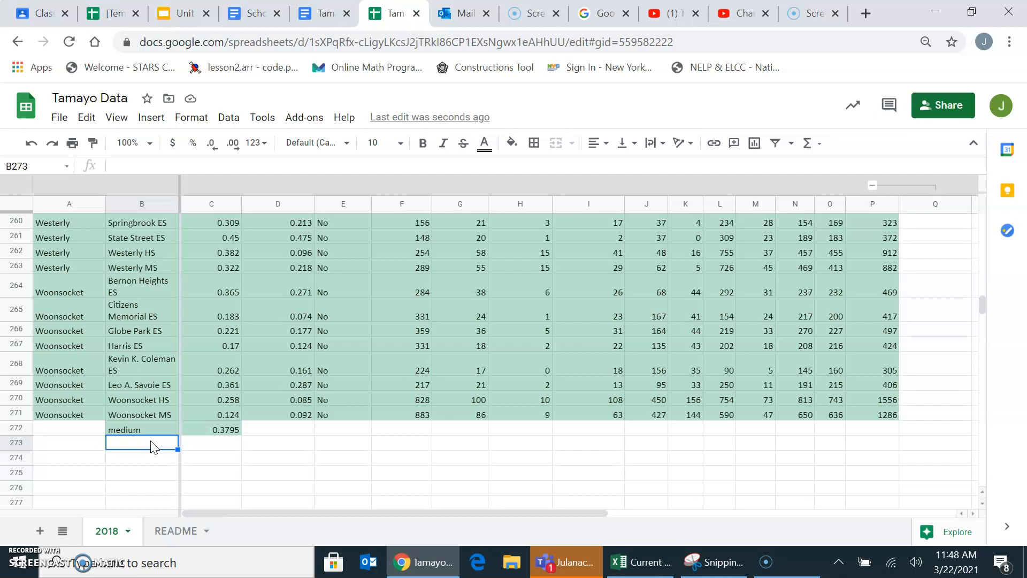
right_click(151, 447)
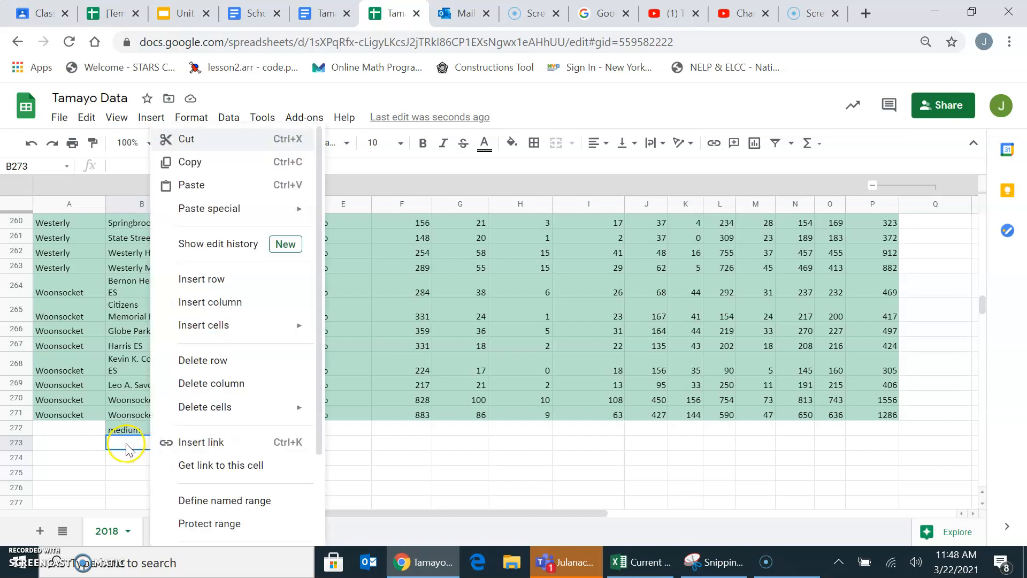
click(125, 444)
double_click(125, 444)
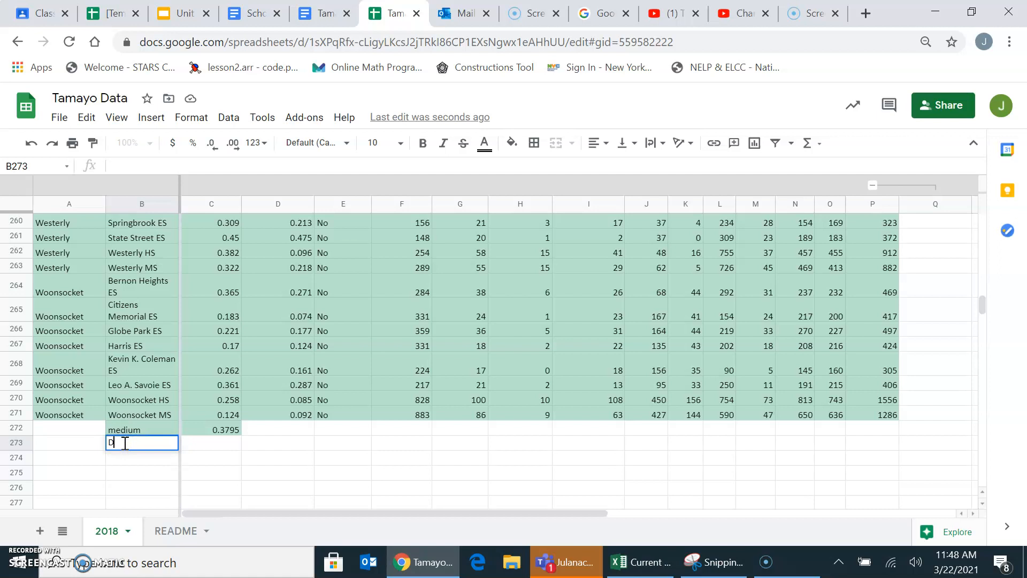
click(217, 443)
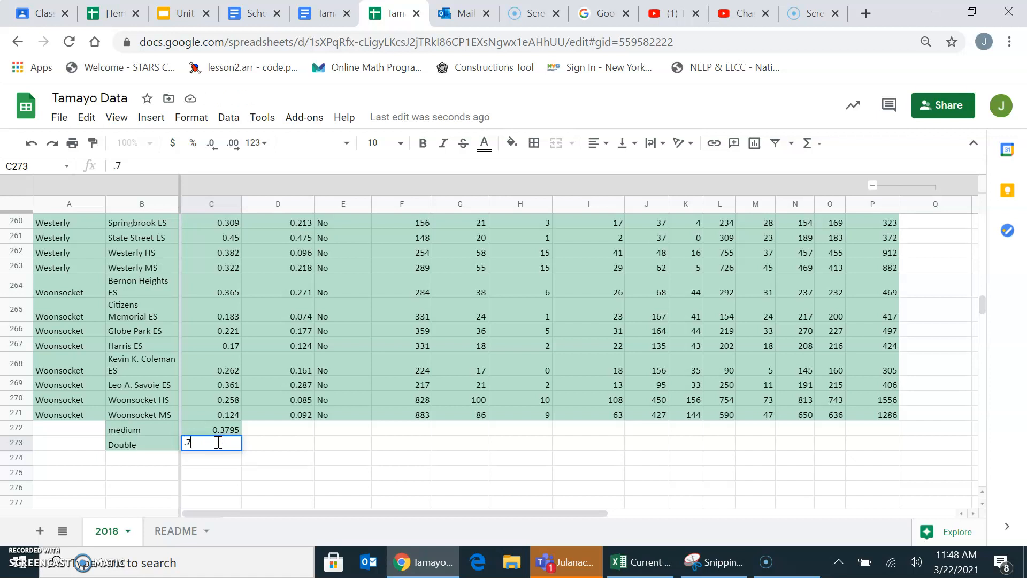
click(271, 476)
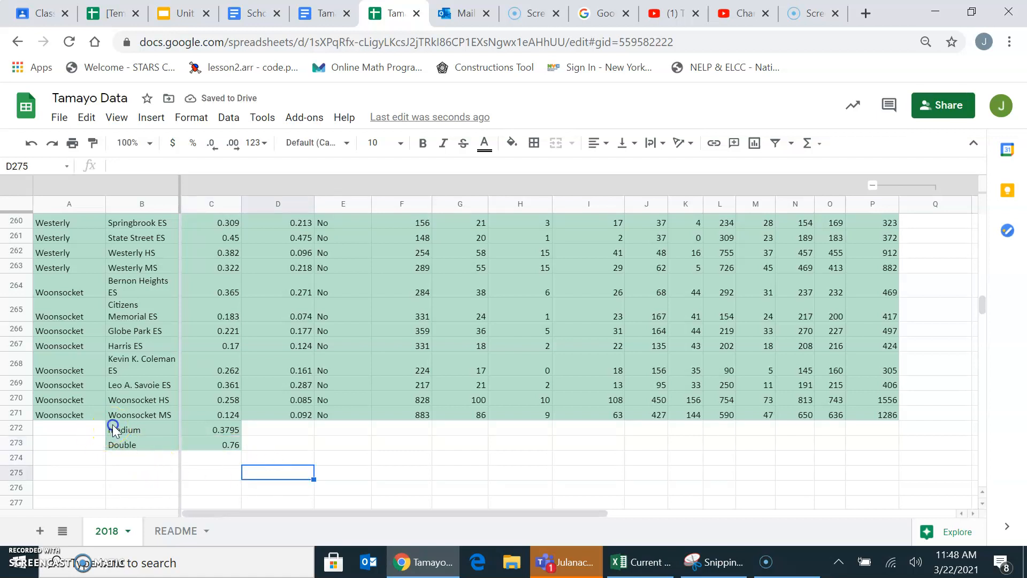
drag(110, 430, 191, 438)
click(330, 473)
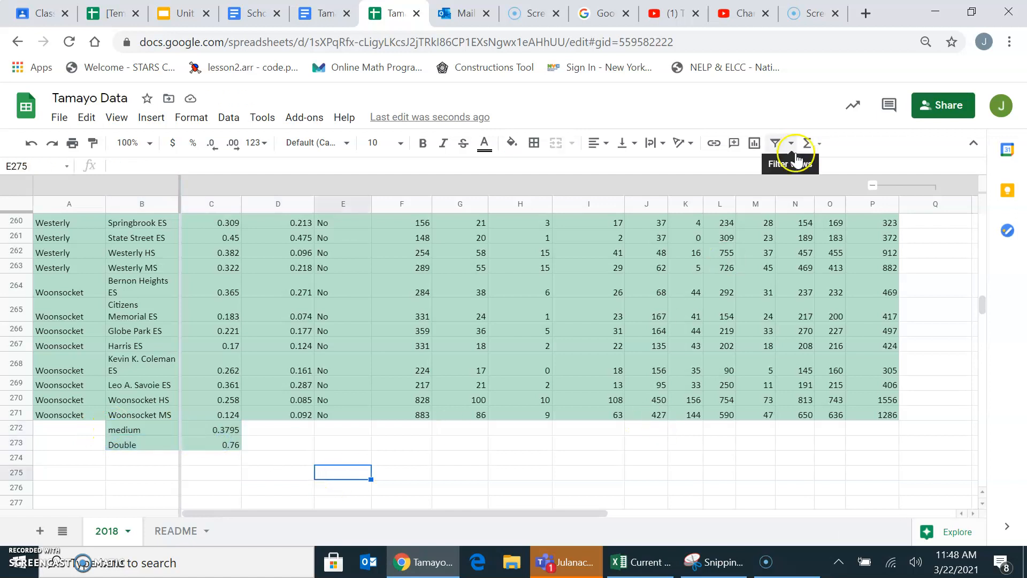
- Insert a histogram chart of the English/Language Arts passing percentages in column C
scroll(271, 264, up, 20)
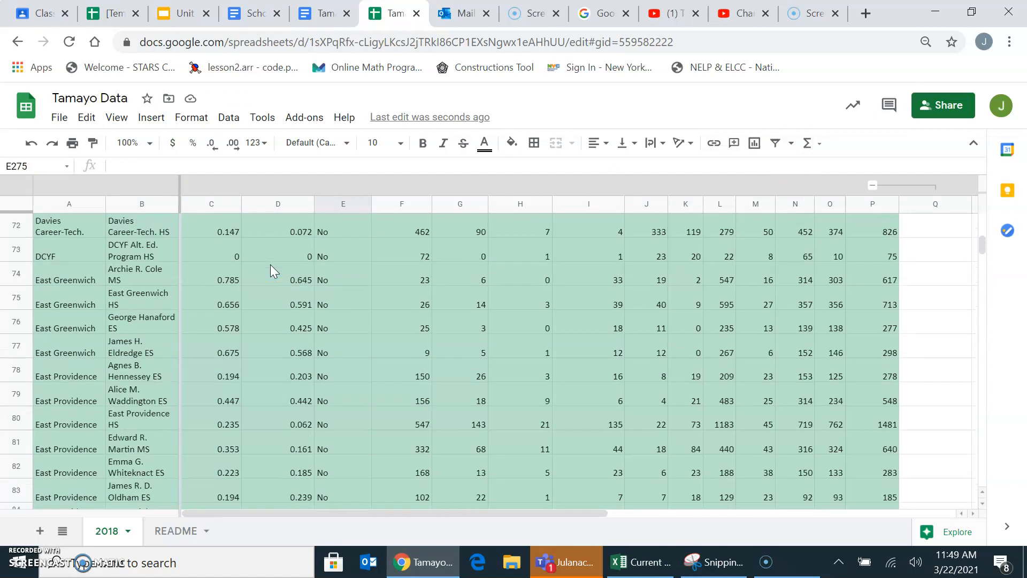
click(211, 204)
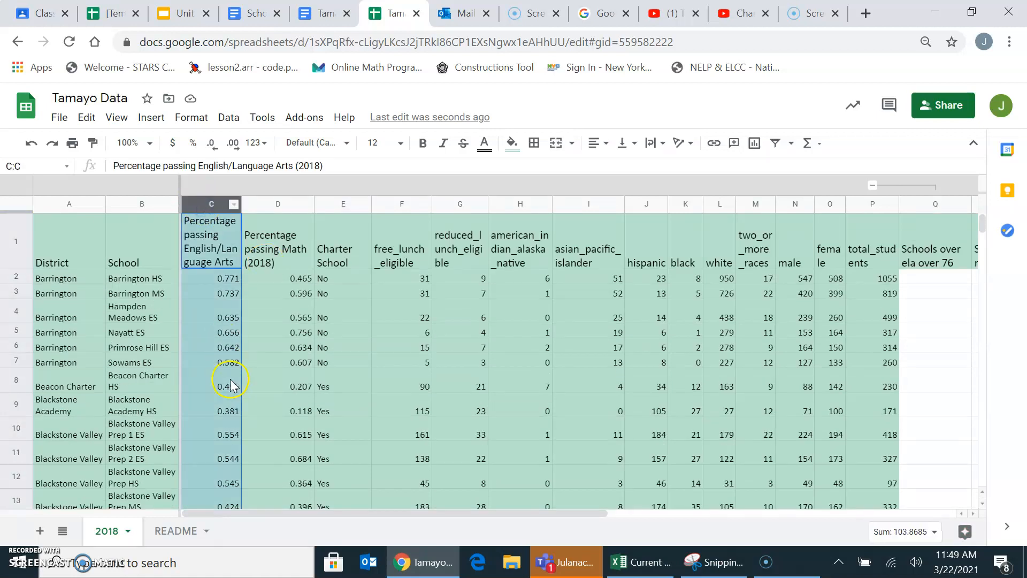
click(755, 143)
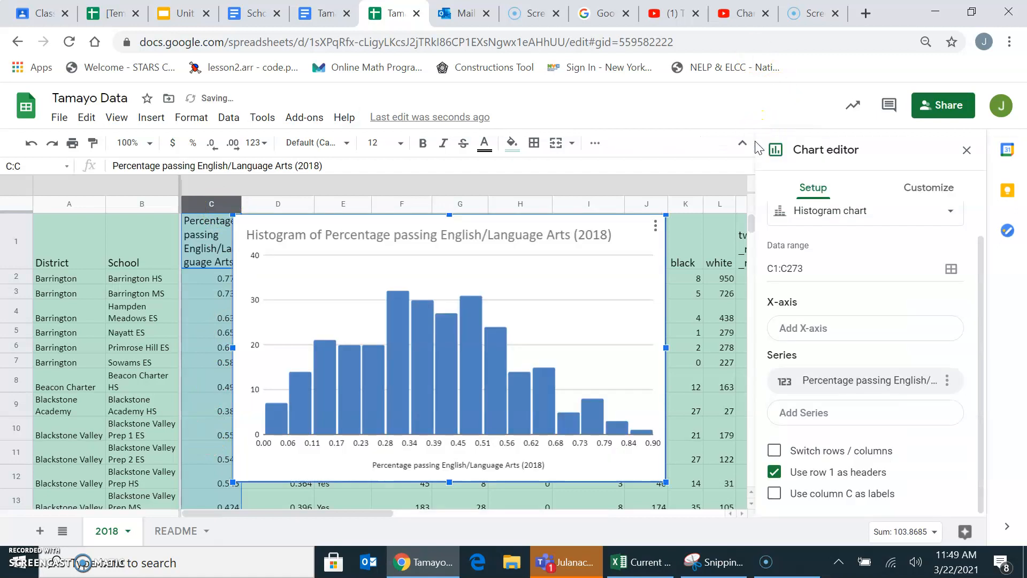
scroll(883, 238, up, 1)
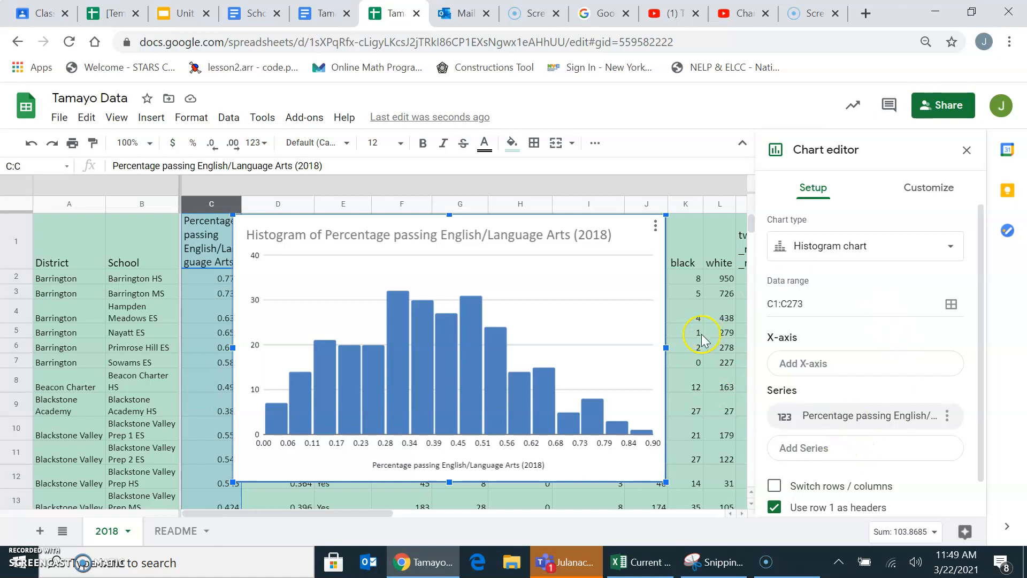
- Set the minimum of the histogram's horizontal axis to .76
scroll(706, 392, down, 1)
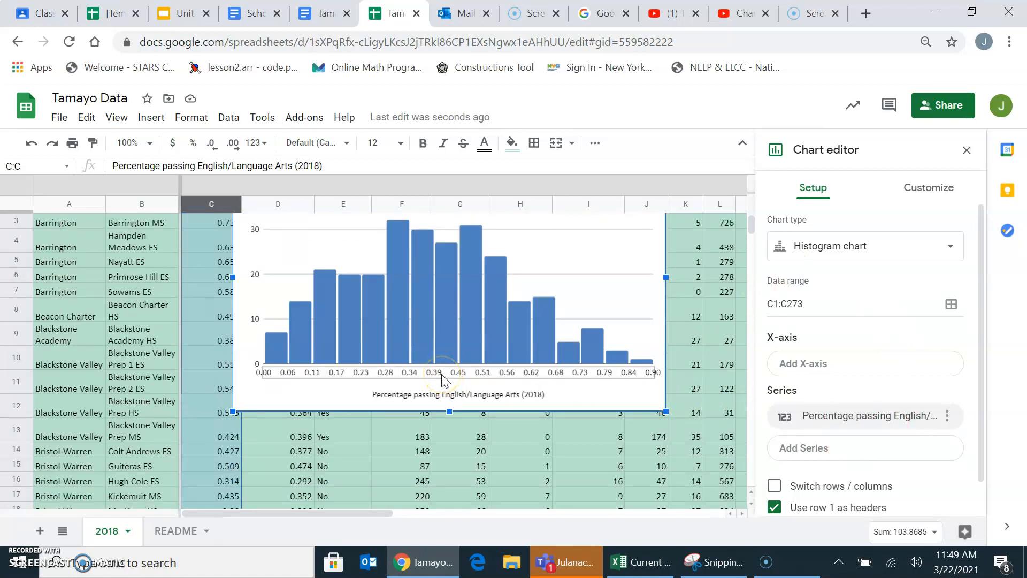
click(469, 375)
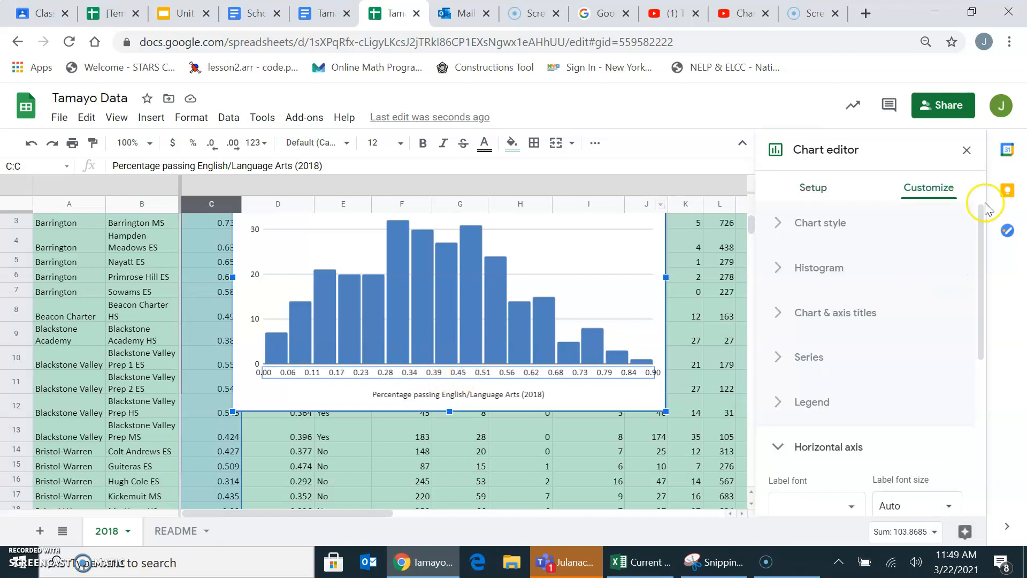
scroll(880, 375, down, 5)
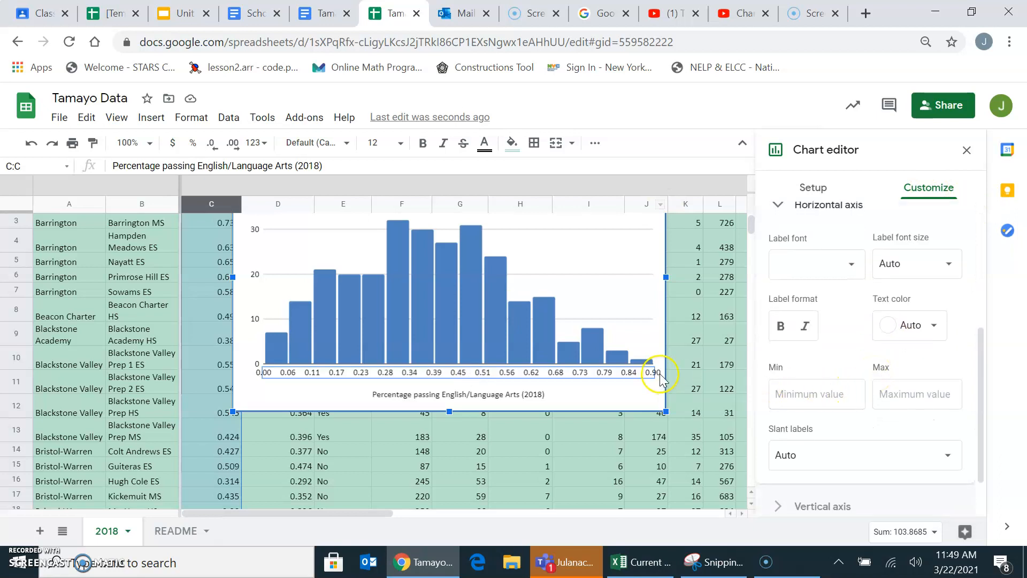
click(791, 393)
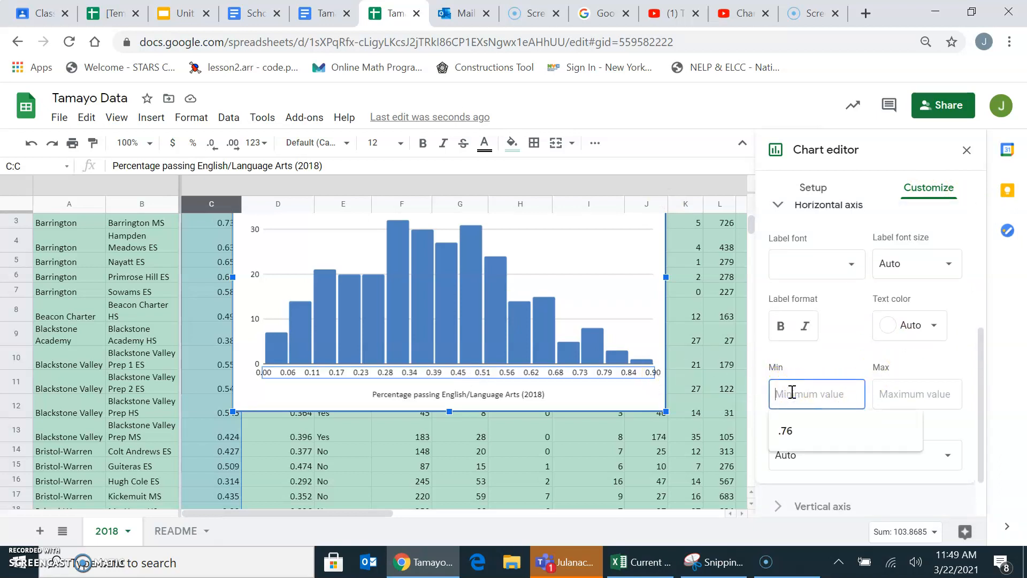
text(.76)
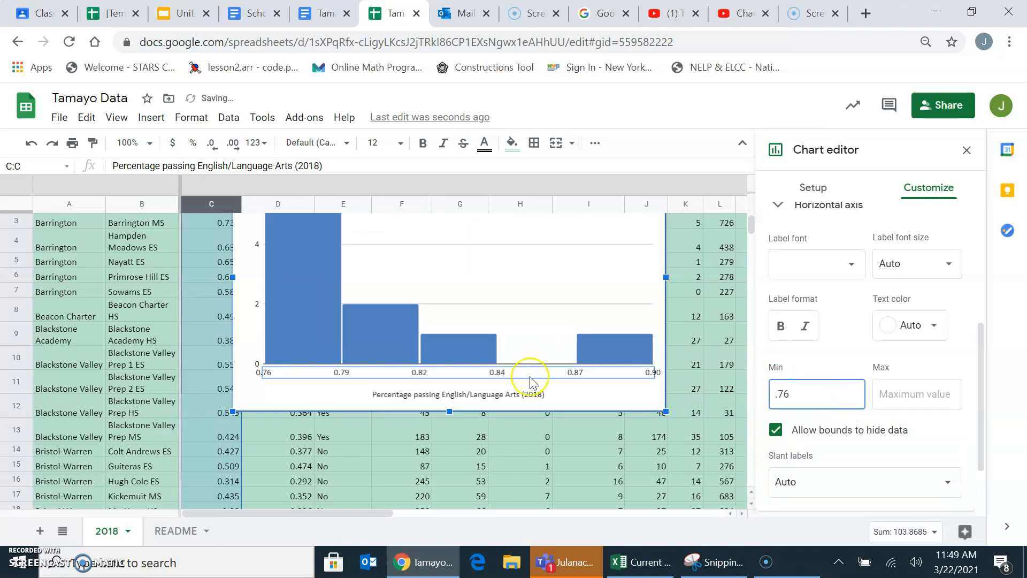
scroll(508, 373, up, 2)
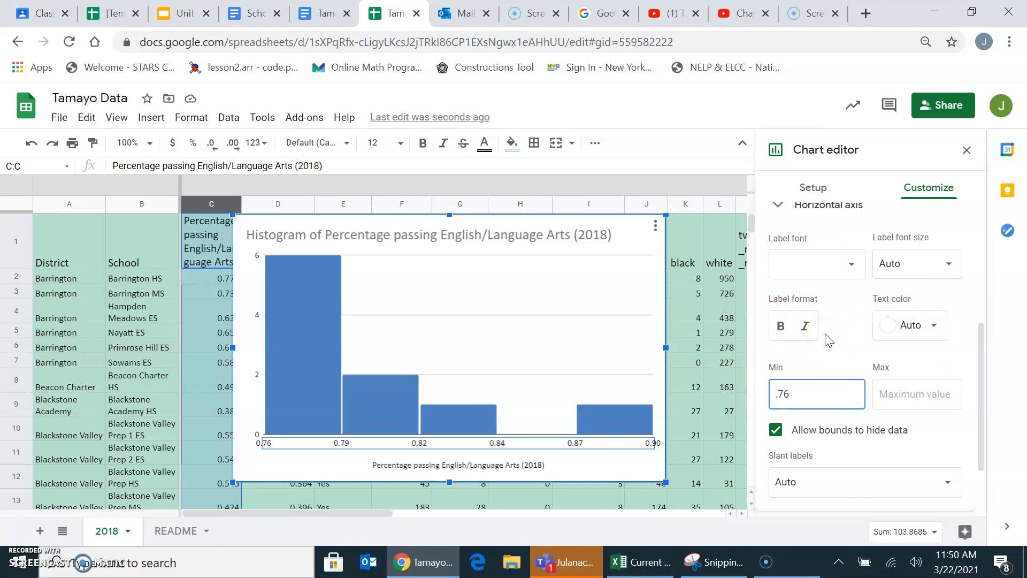
- Replace the histogram's horizontal axis title with "Percentage of passing rates"
scroll(792, 337, up, 4)
scroll(835, 449, down, 5)
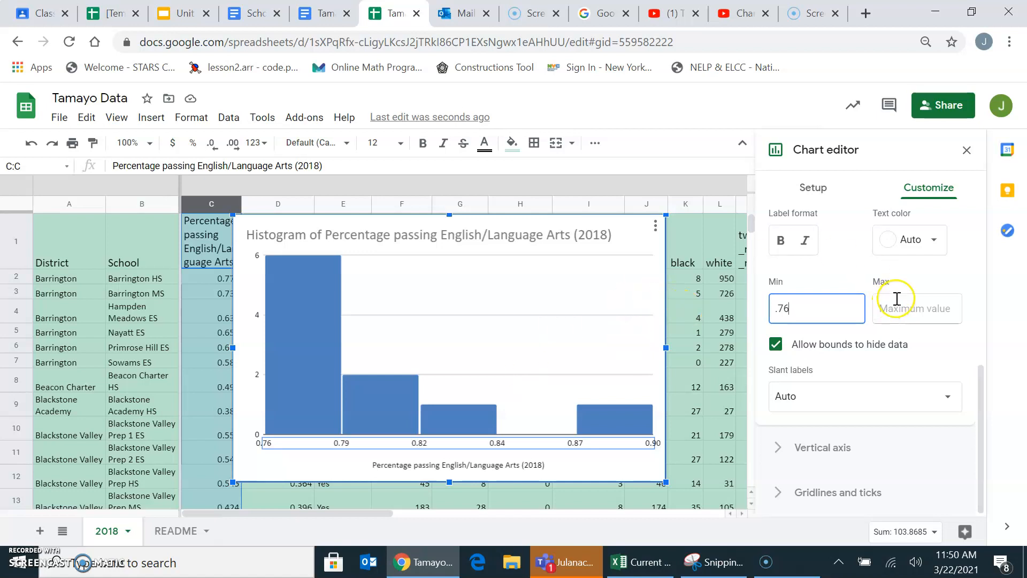
scroll(840, 359, up, 3)
scroll(841, 359, up, 3)
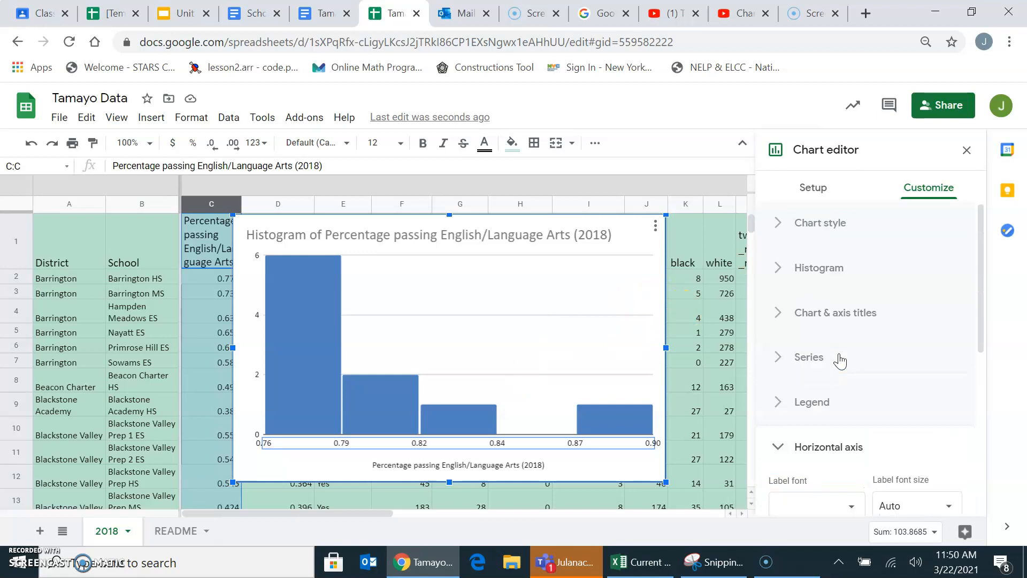
click(781, 319)
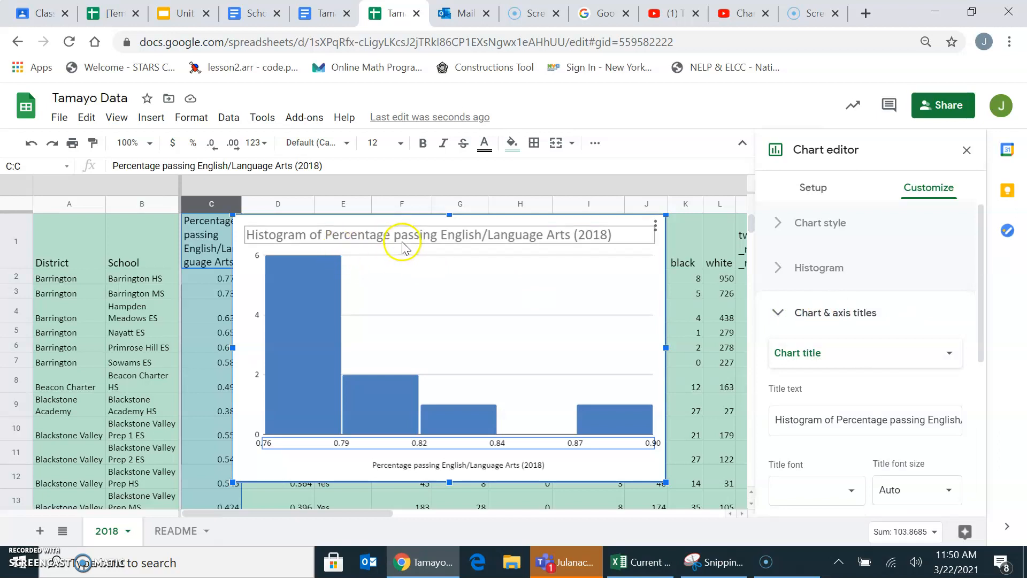
click(827, 355)
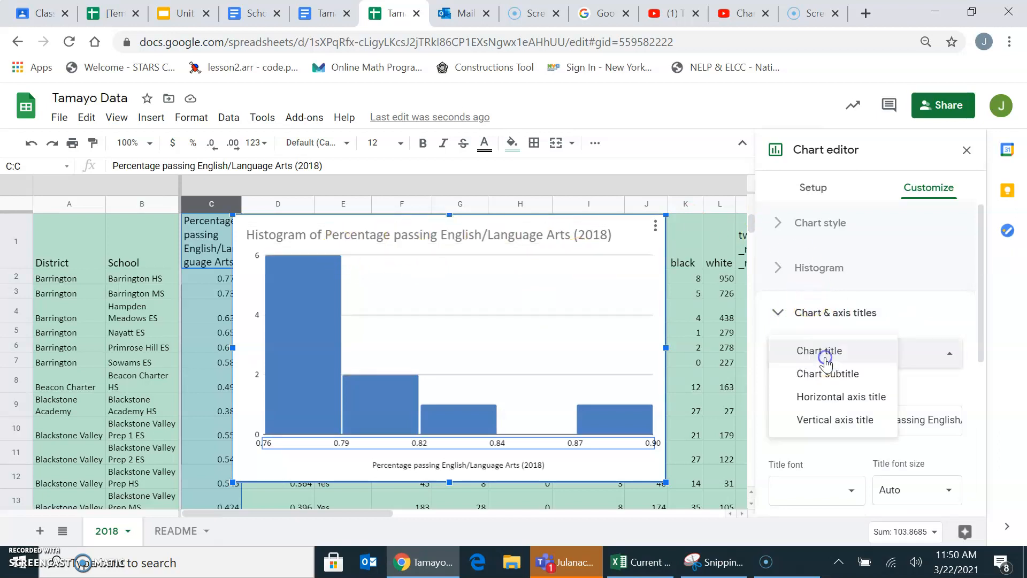
click(839, 405)
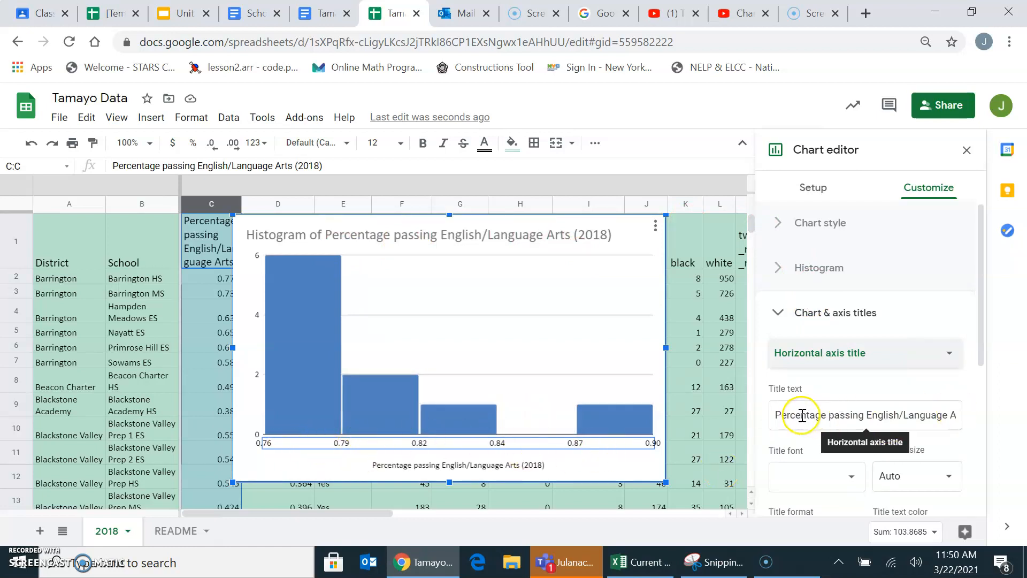
scroll(793, 413, down, 1)
drag(772, 365, 1025, 363)
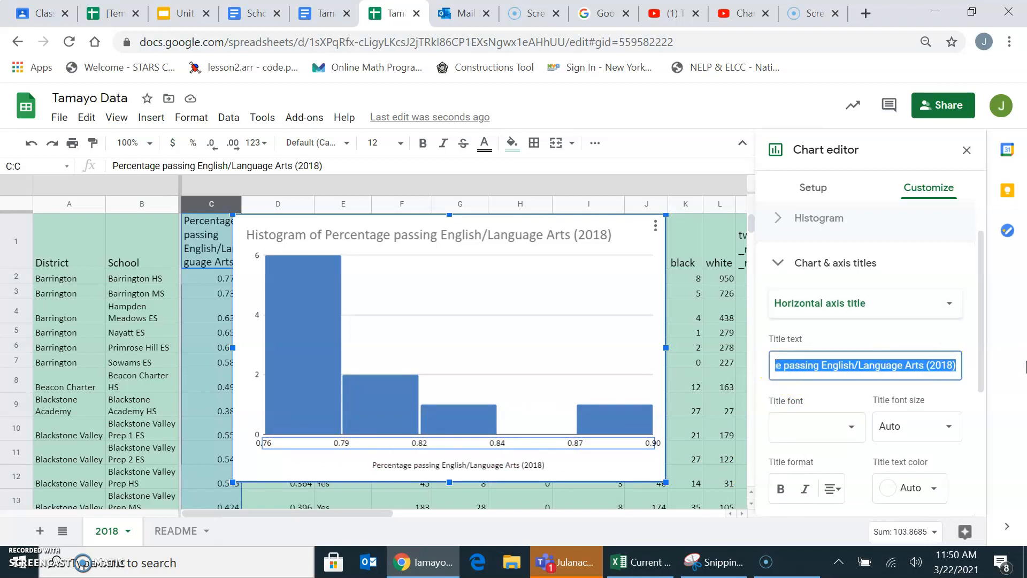
text(Percentage of passing rates)
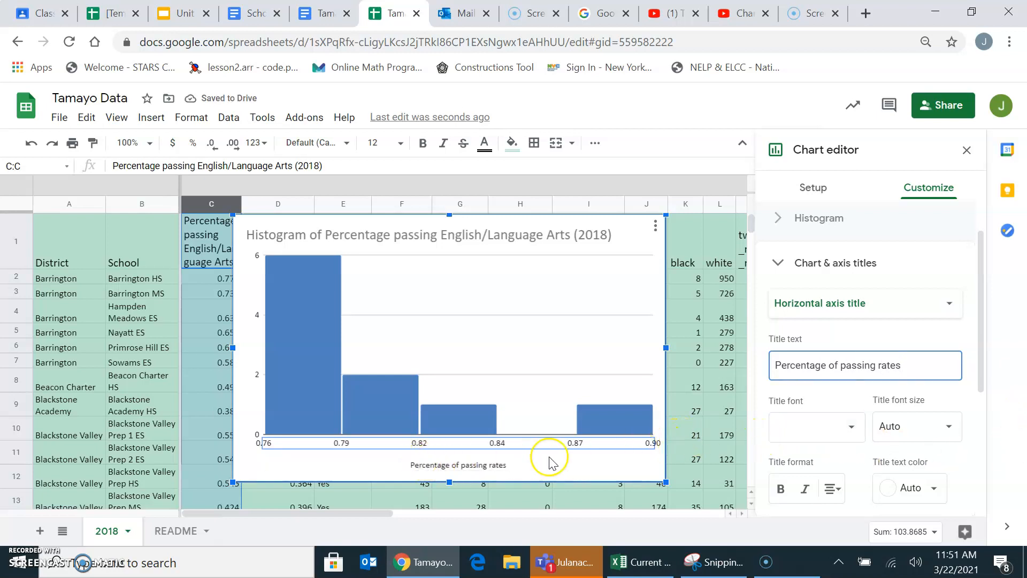
- Give the histogram's vertical axis the title "#of schools"
click(833, 304)
click(839, 323)
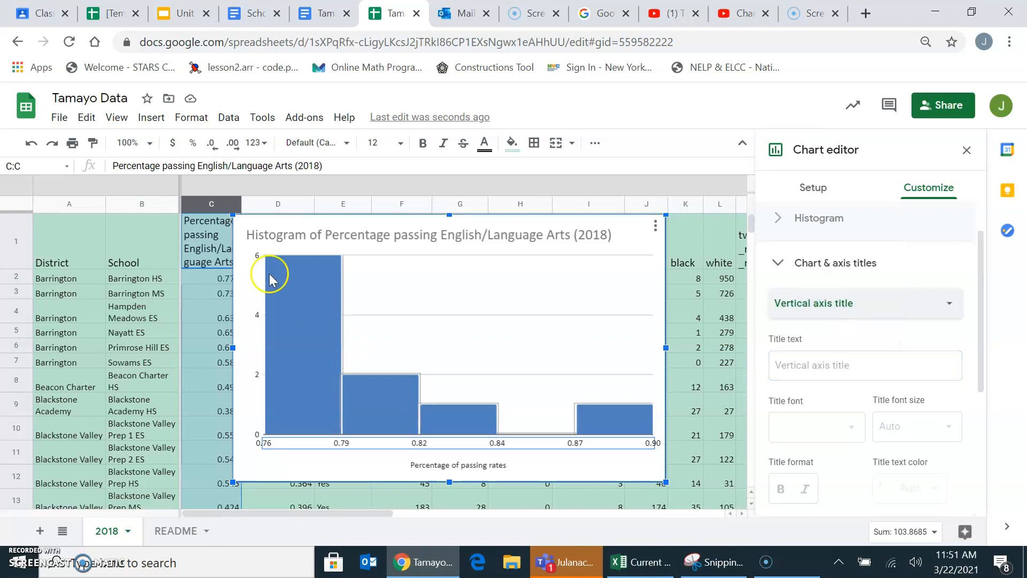
click(854, 365)
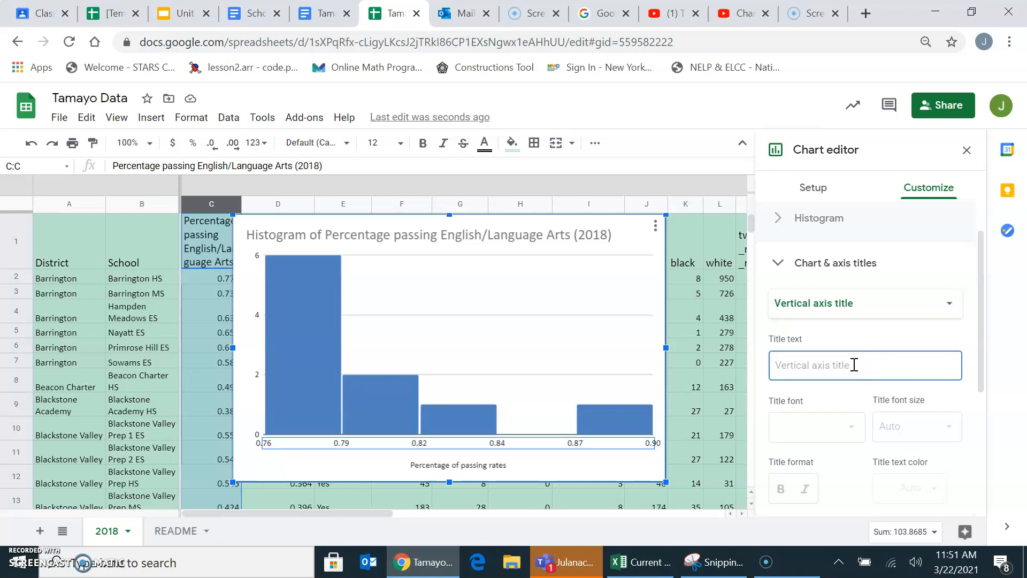
text(#of schools)
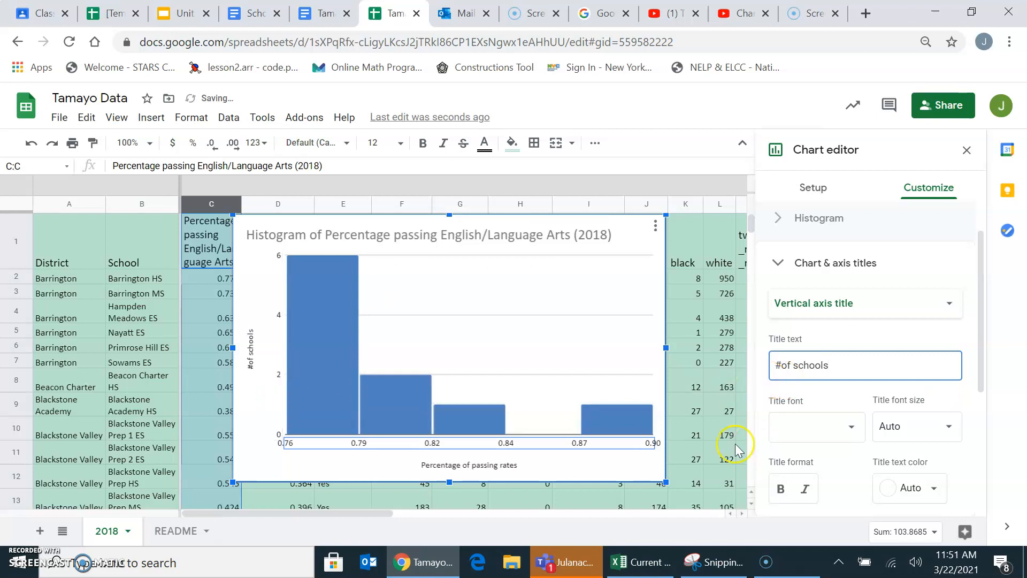
- Set the font of both the vertical and horizontal axis titles to Wide
click(813, 426)
click(811, 491)
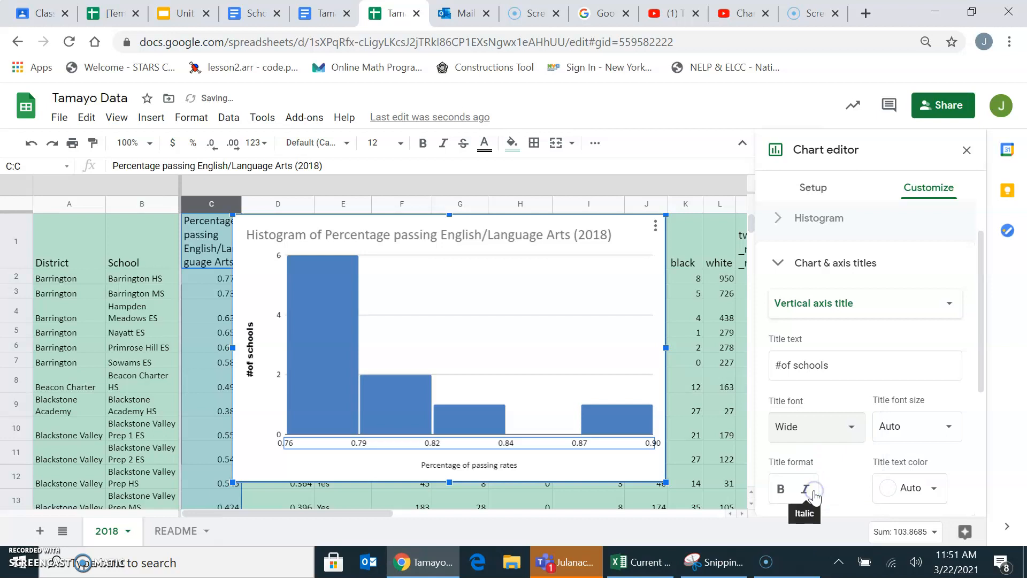
click(433, 469)
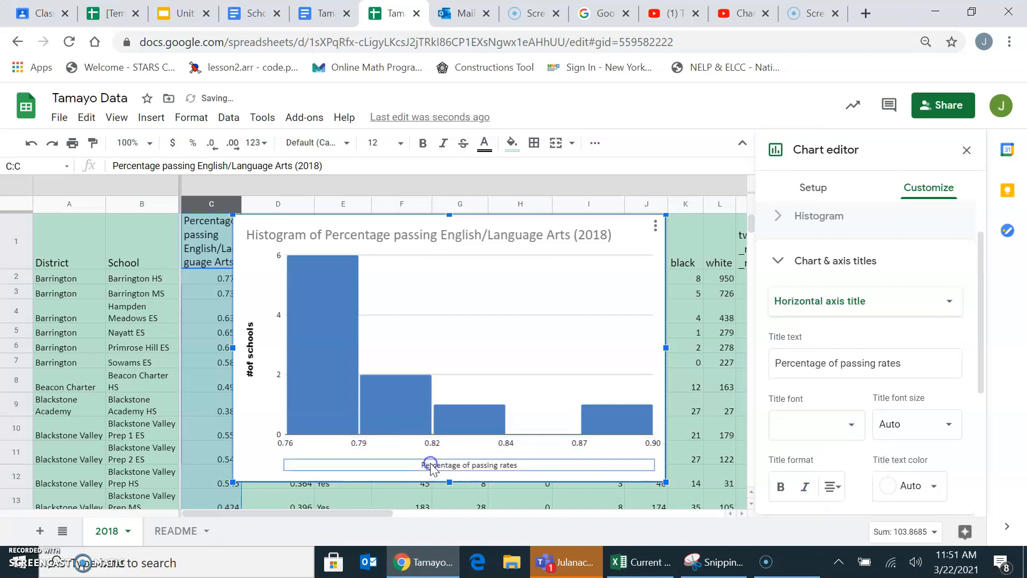
click(863, 428)
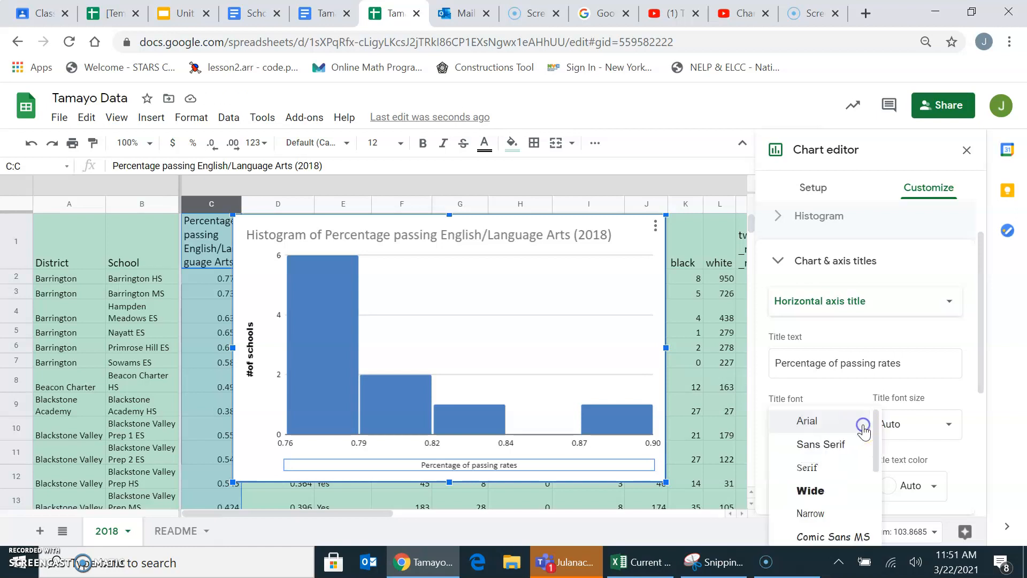
click(828, 490)
- Make the histogram's chart title bold and color its text blue
click(522, 236)
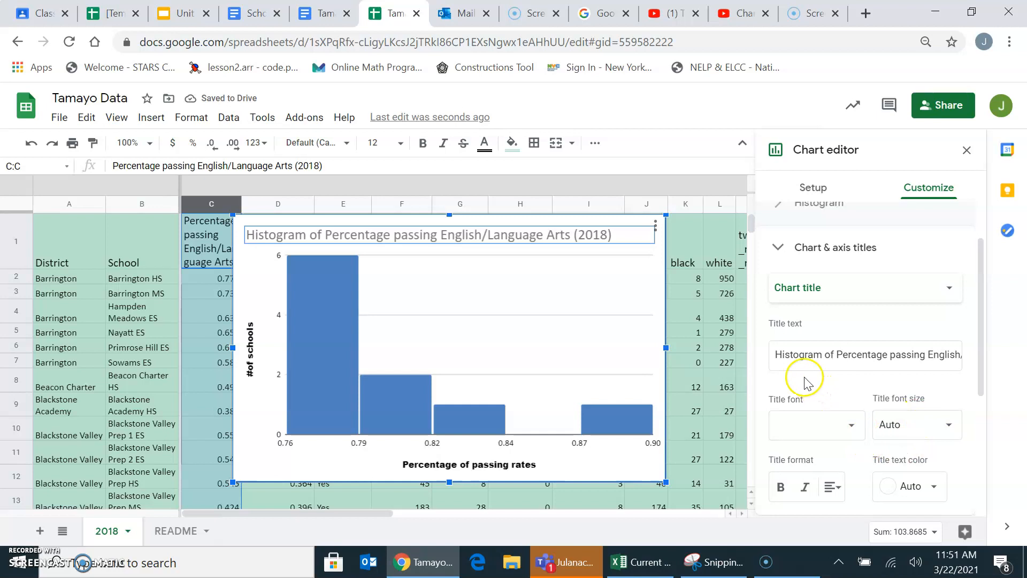
click(782, 487)
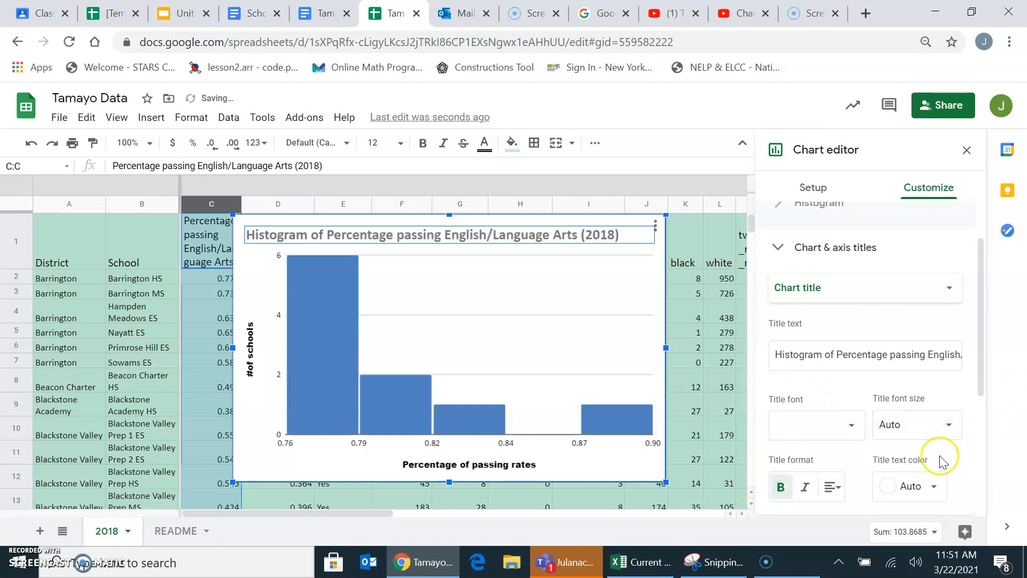
scroll(844, 380, down, 3)
click(895, 321)
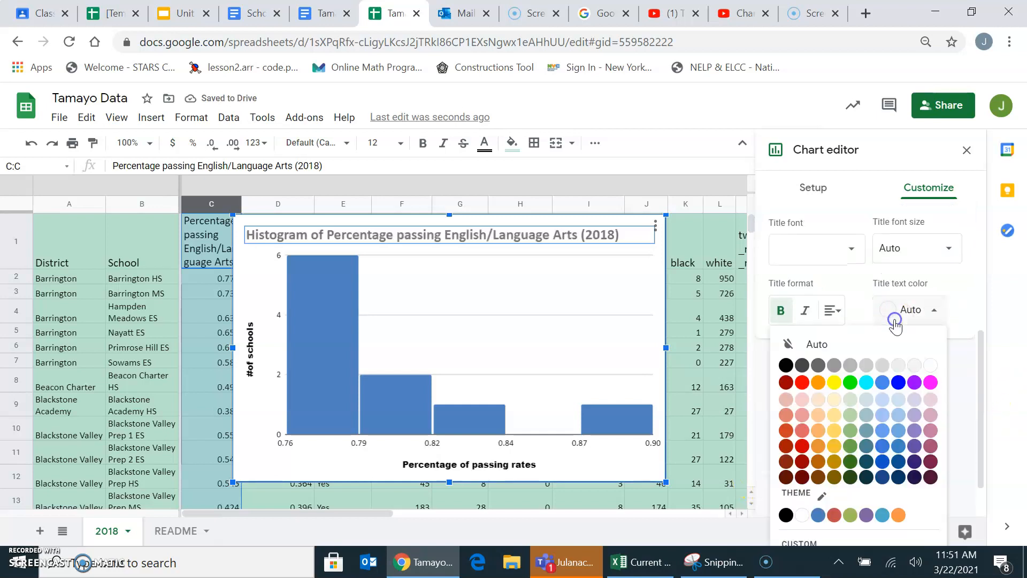
click(895, 382)
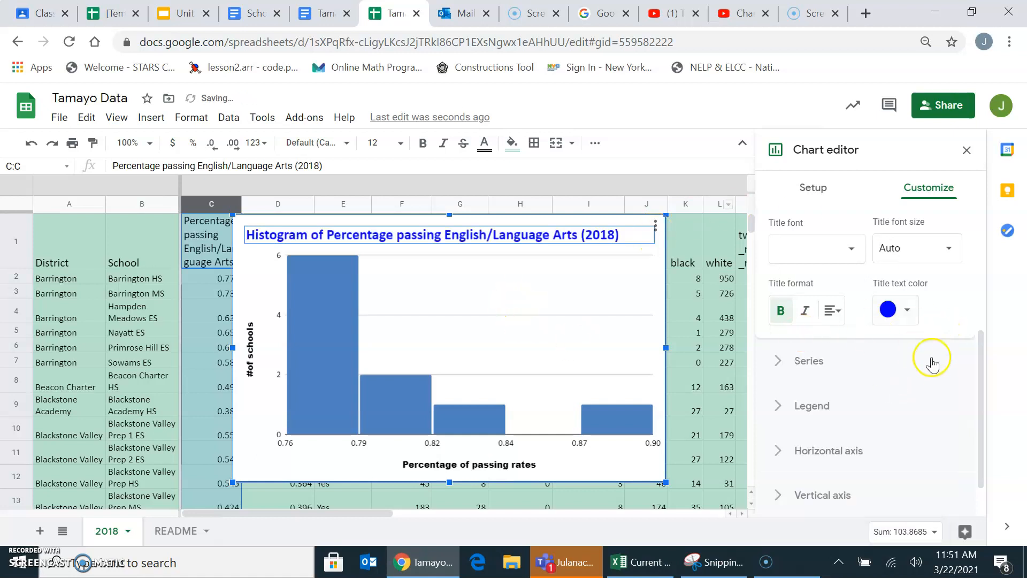
- Set the chart's background color to magenta
scroll(842, 287, up, 5)
click(812, 216)
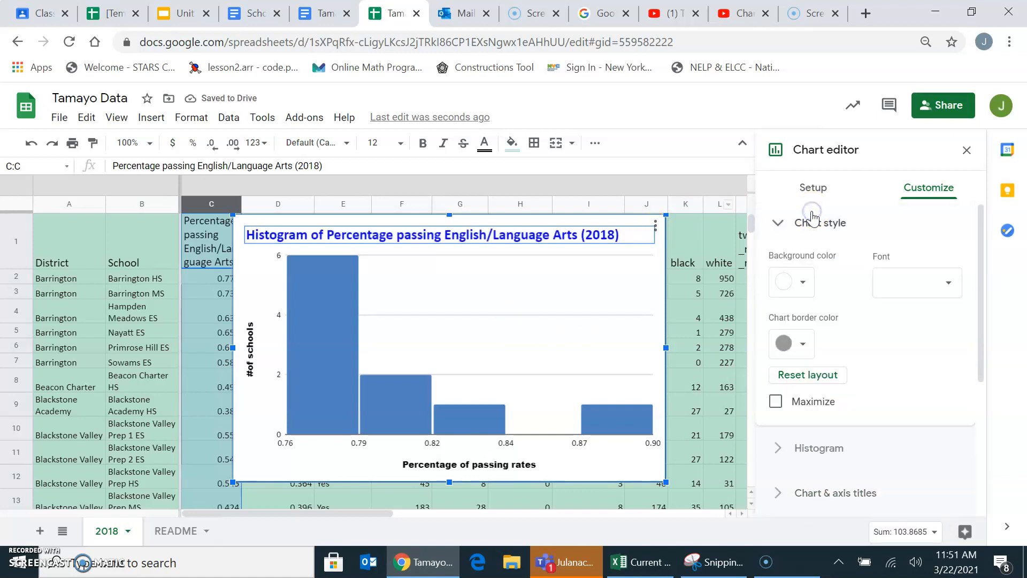
click(808, 278)
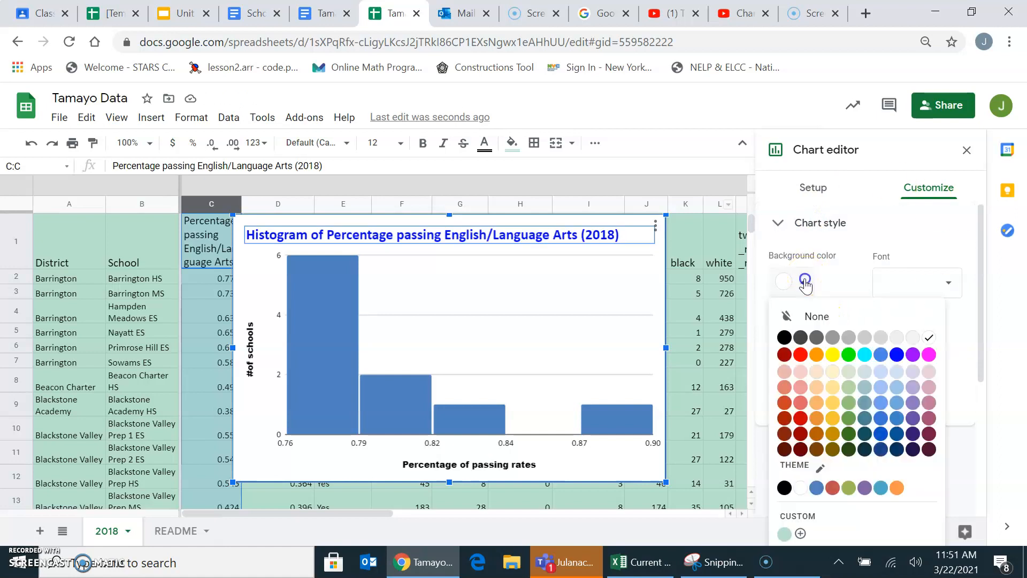
click(929, 356)
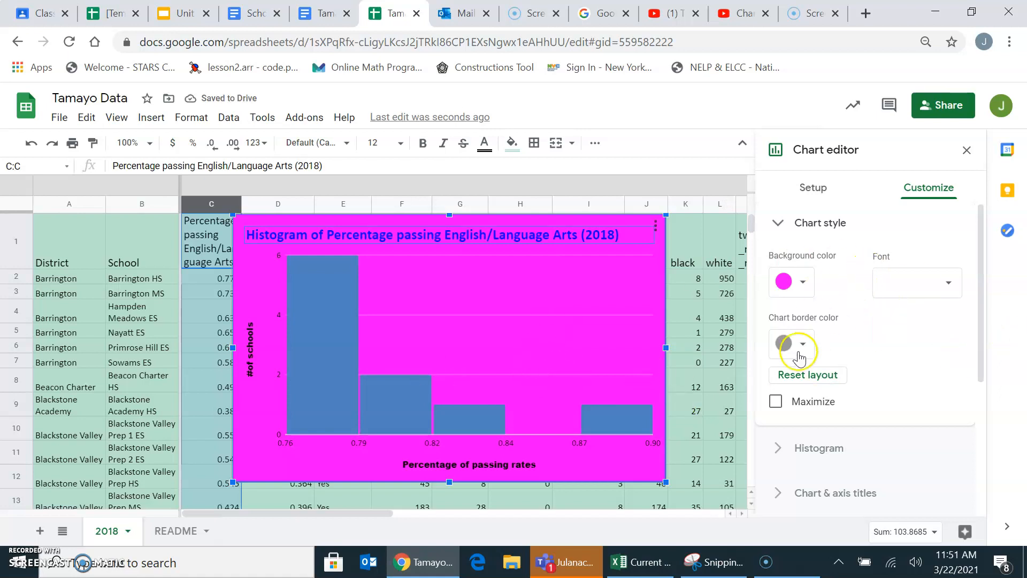
- Change the color of the histogram's bars to black
click(383, 412)
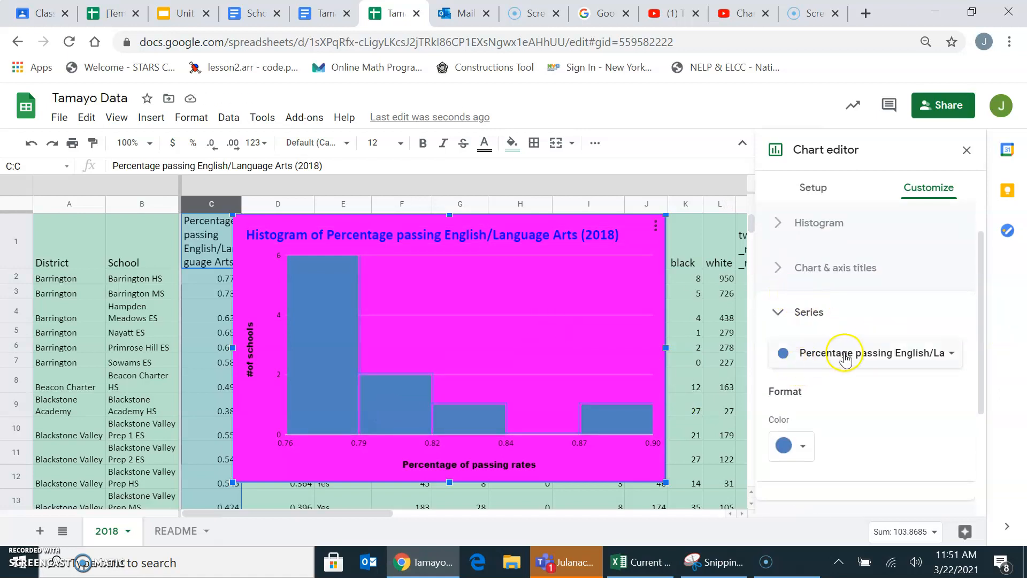
click(798, 445)
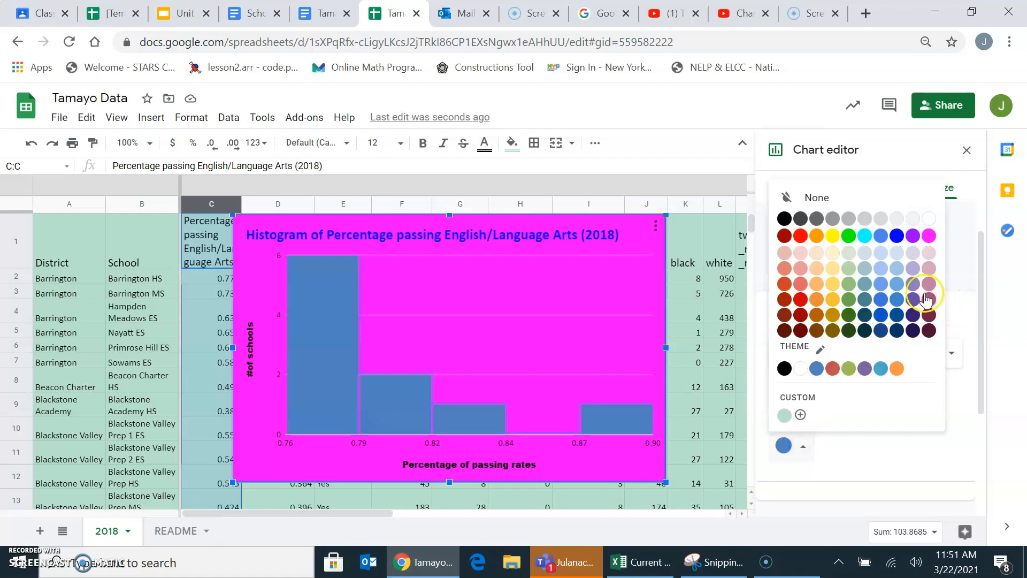
click(784, 219)
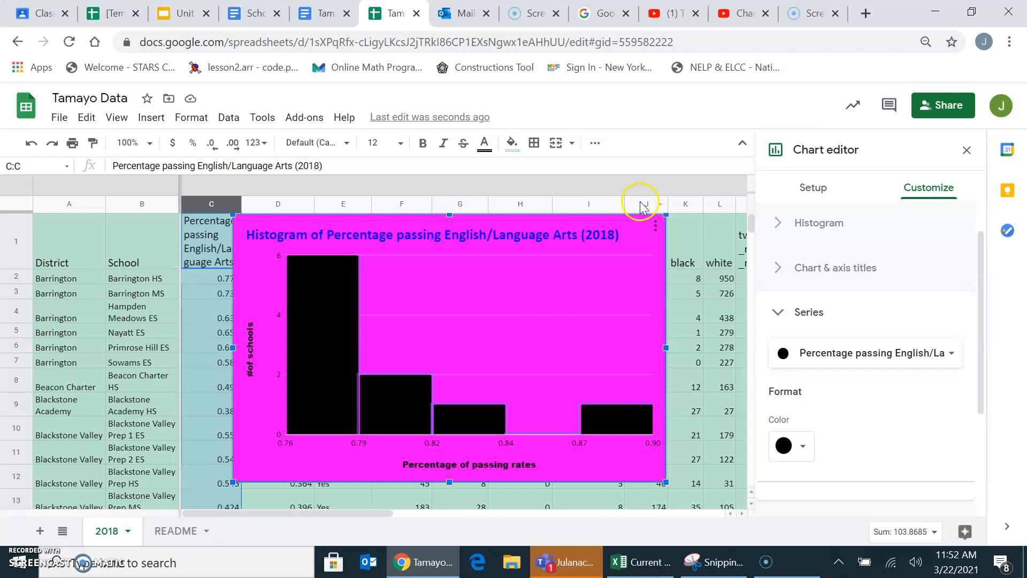
- Download the histogram chart as a PNG image
click(656, 227)
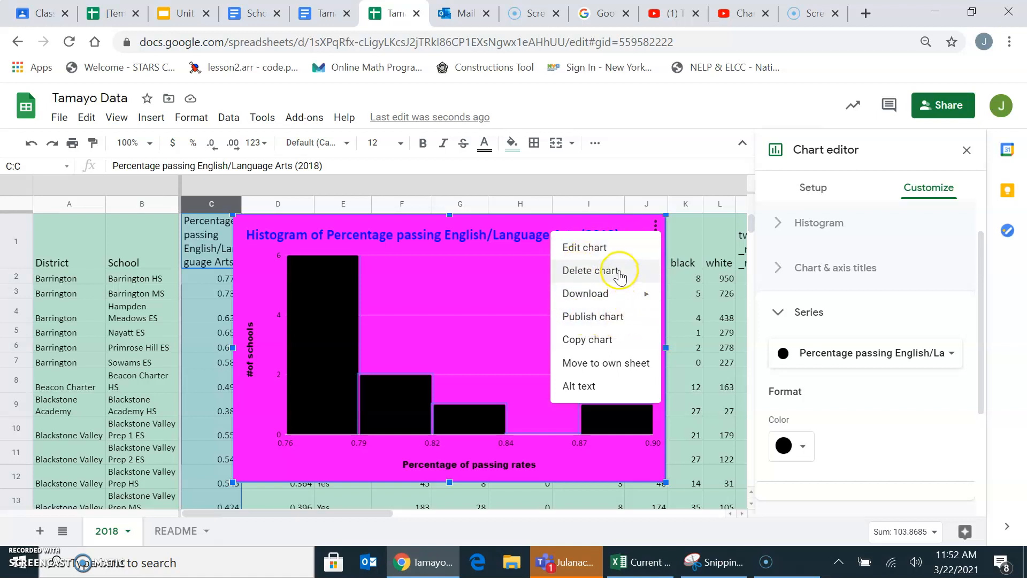
mouse_move(606, 299)
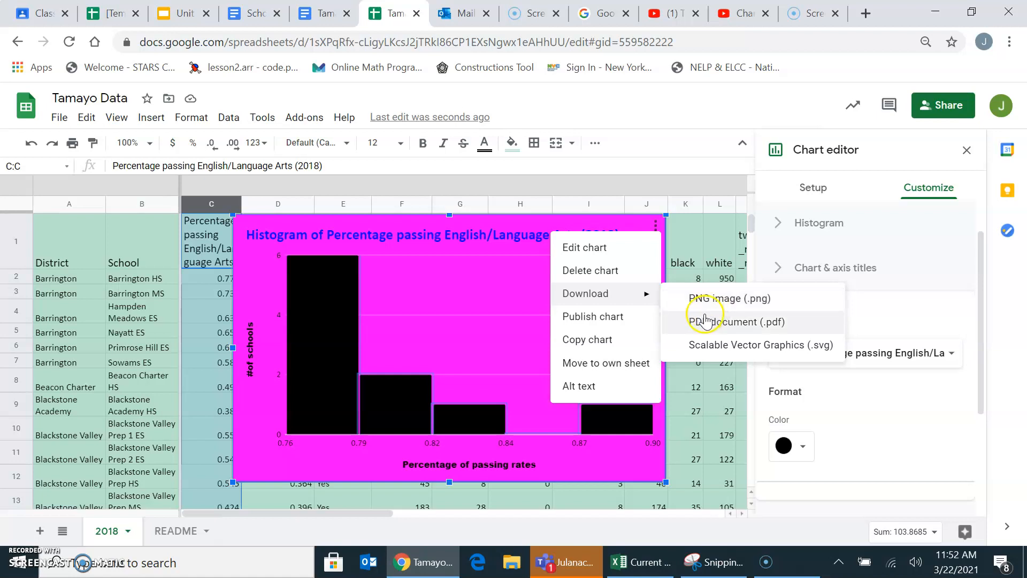
click(719, 308)
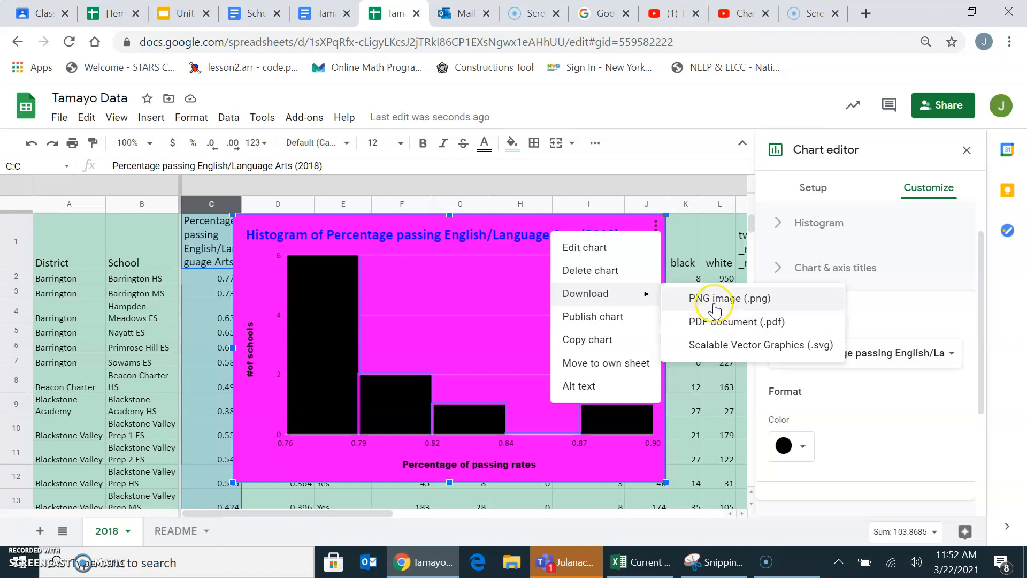
click(716, 304)
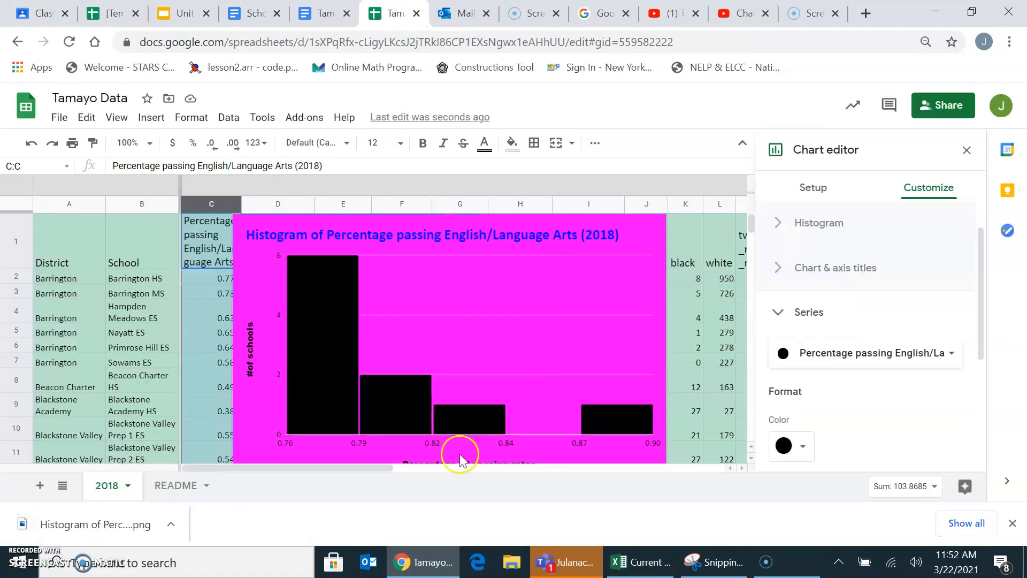
- Open the downloaded histogram PNG to check it, and close the image viewer
click(79, 541)
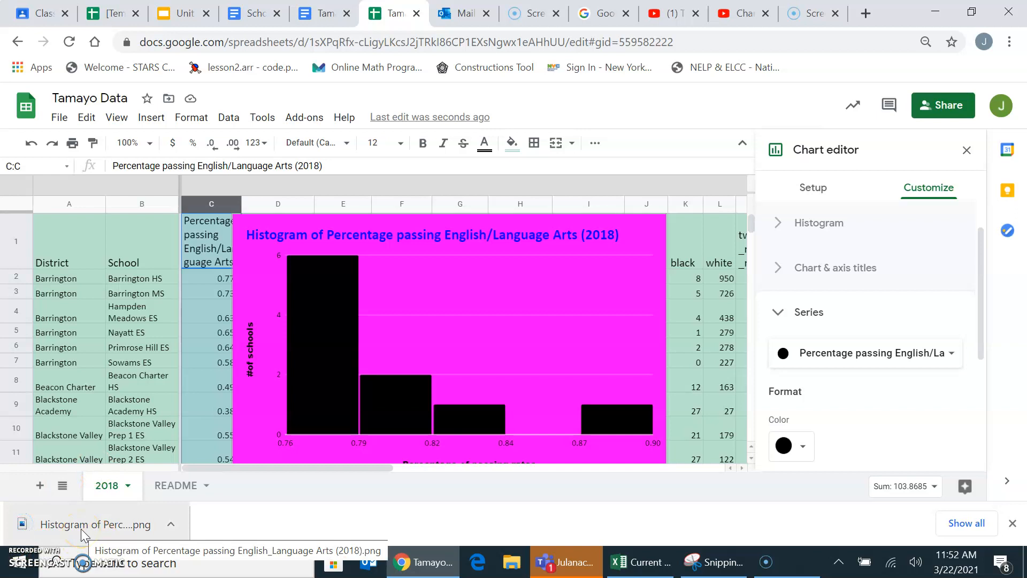
click(169, 527)
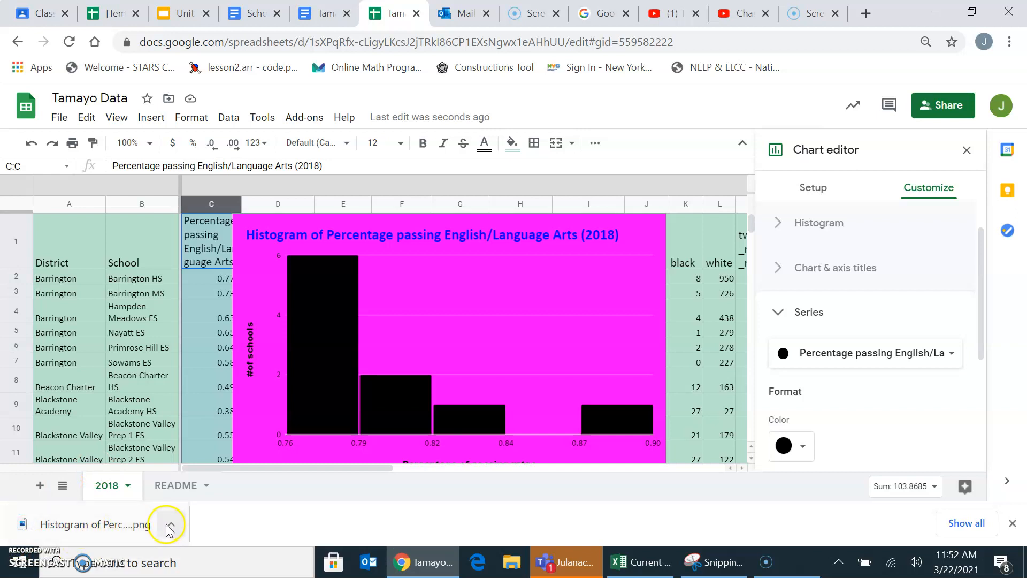
click(135, 526)
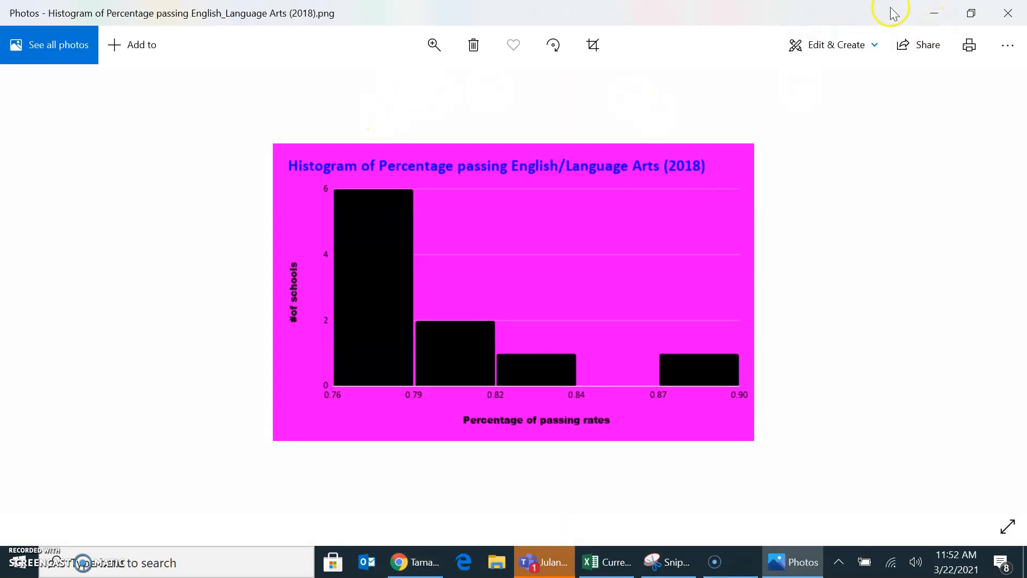
click(993, 20)
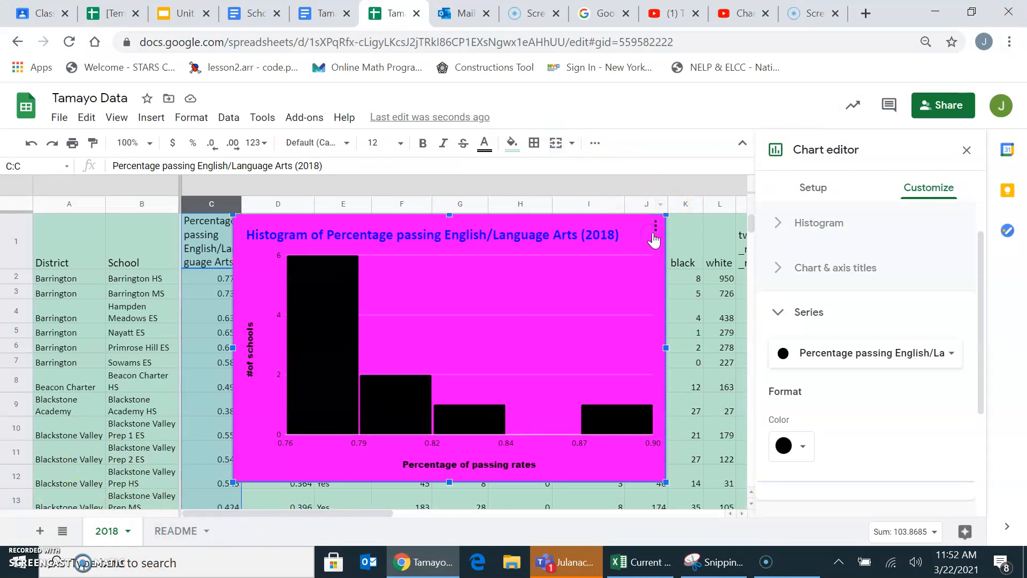
- Copy the histogram chart and switch to the School Choice research paper in Google Docs
click(656, 228)
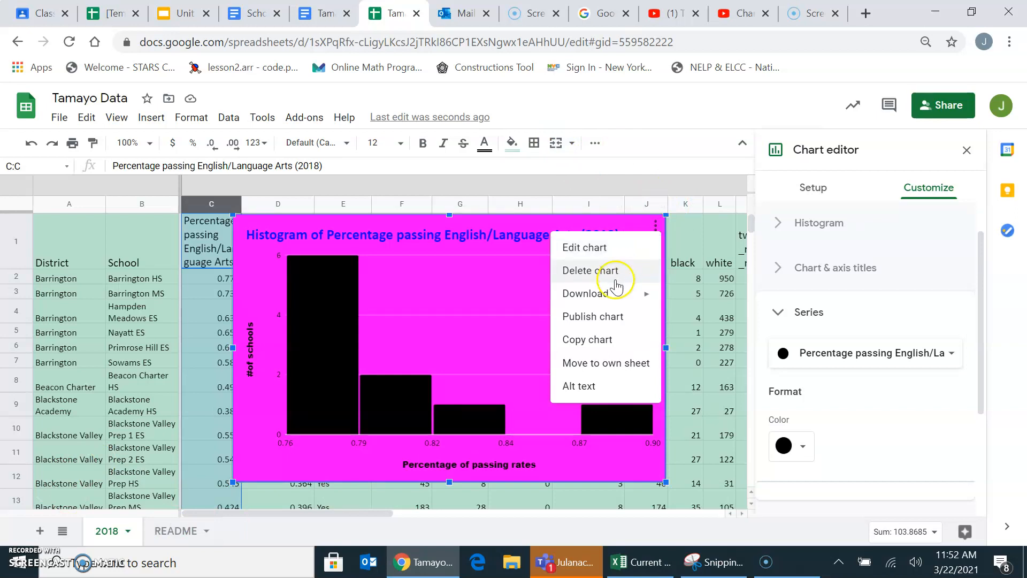
click(610, 339)
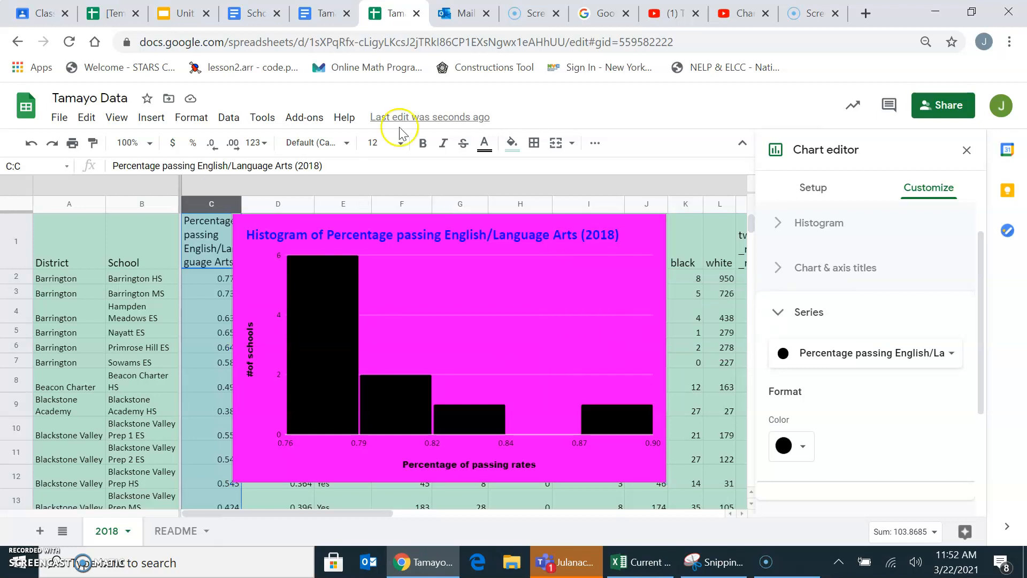
click(304, 14)
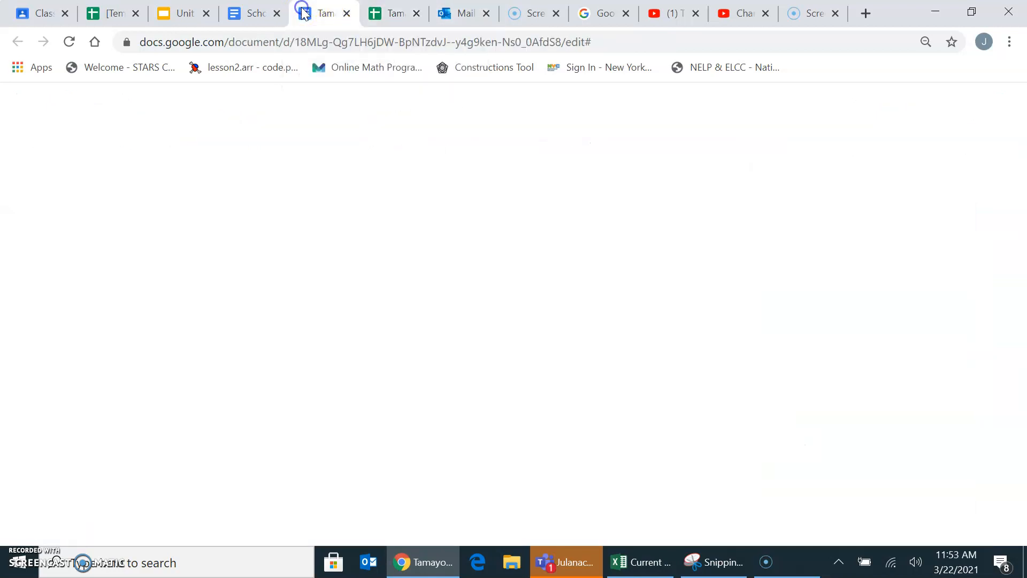
- Paste the chart unlinked on a new line below "Insert and Title a histogram here." in the Quantitative Visualizations section
scroll(347, 310, up, 5)
scroll(348, 312, down, 9)
scroll(347, 313, down, 2)
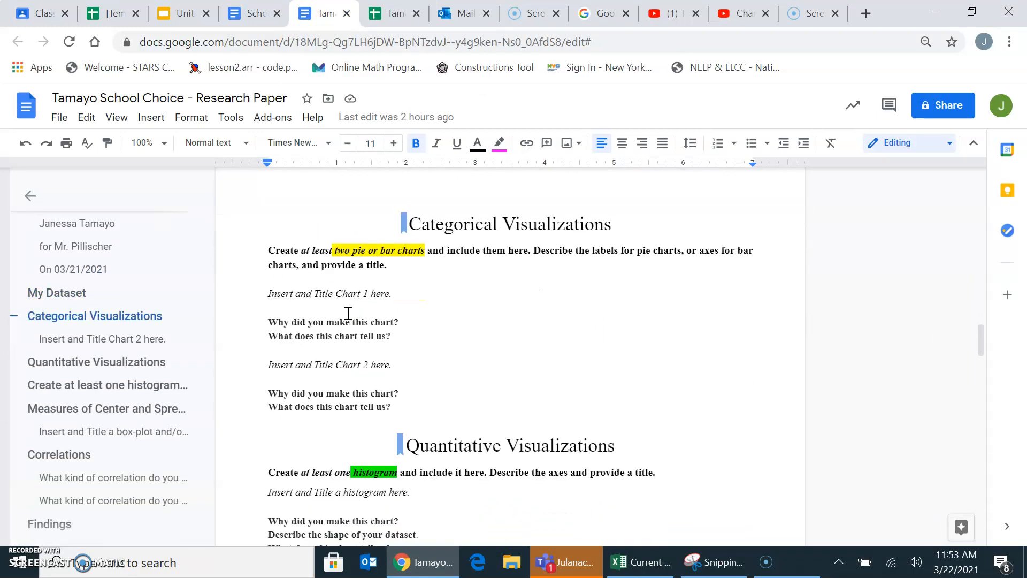
scroll(347, 313, down, 1)
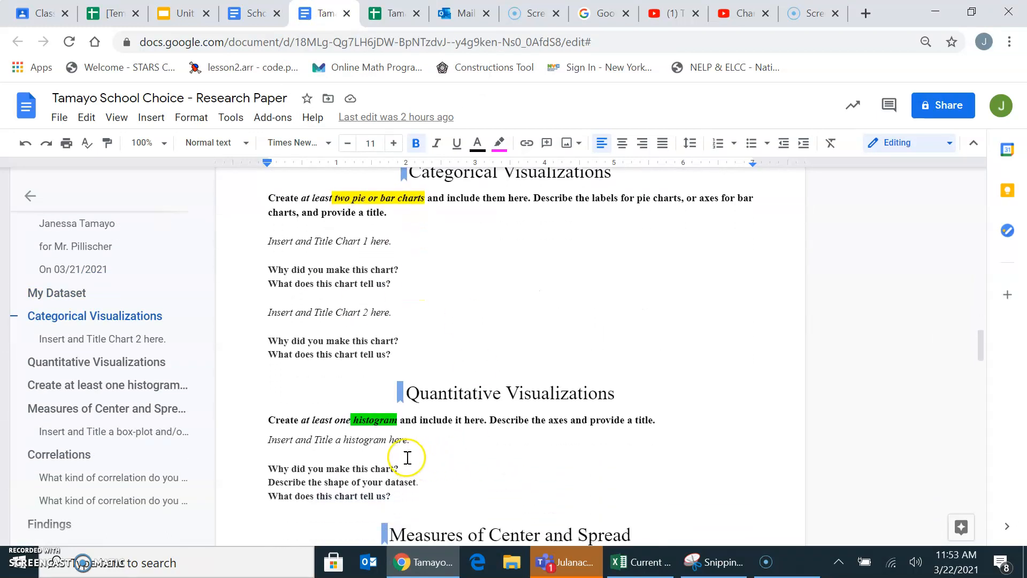
click(420, 443)
key(Return)
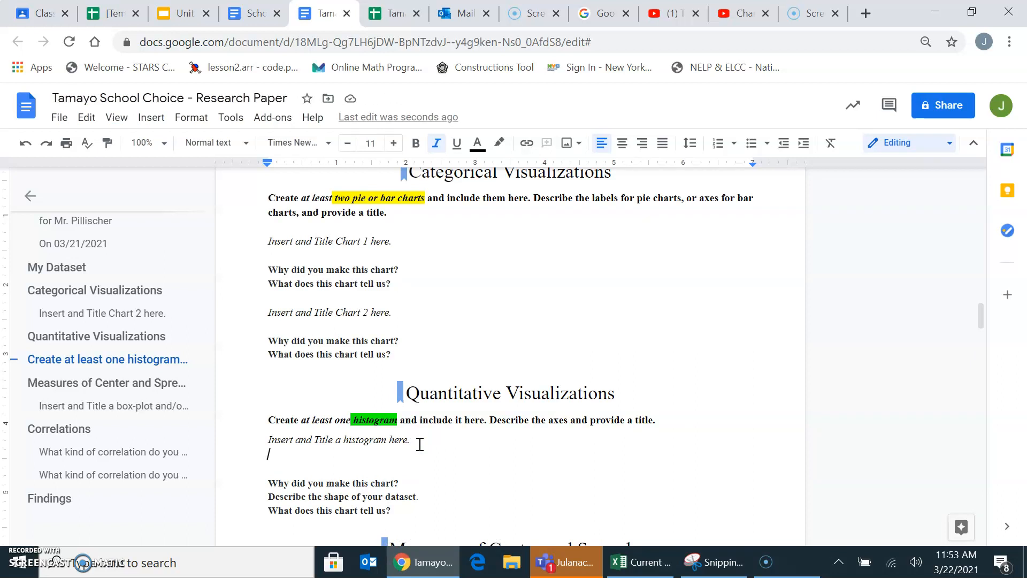
key(ctrl+v)
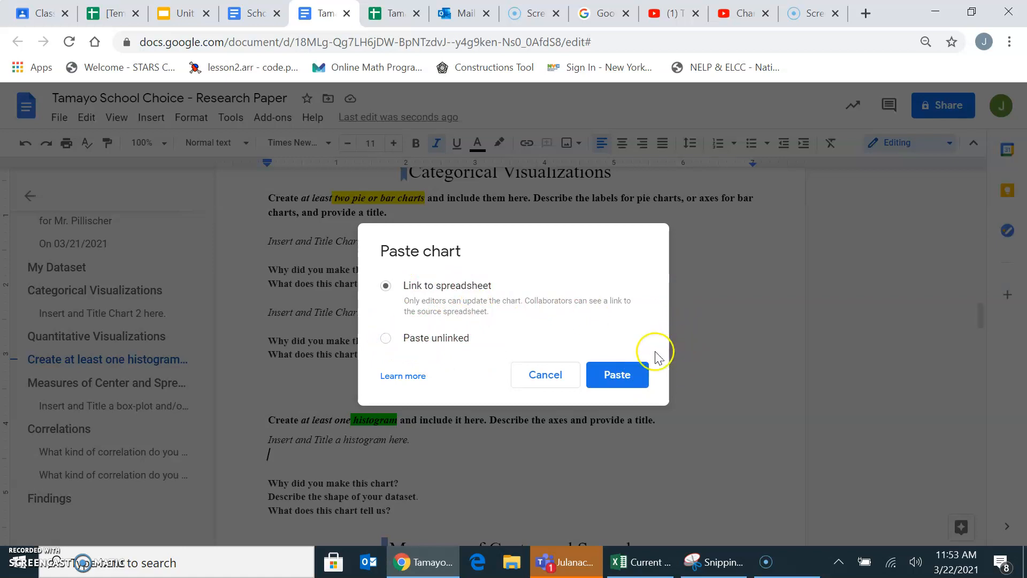
click(384, 339)
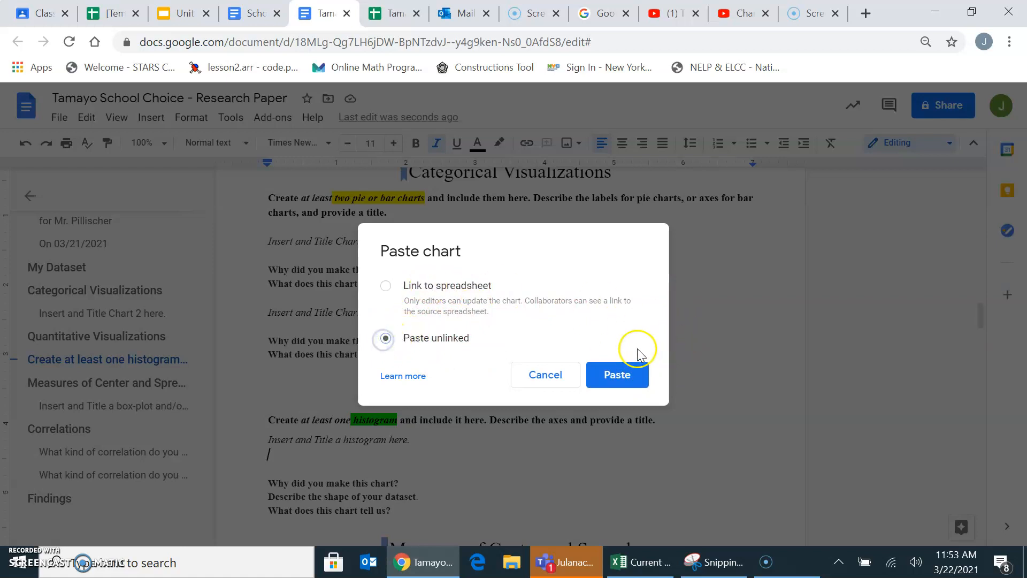
click(619, 374)
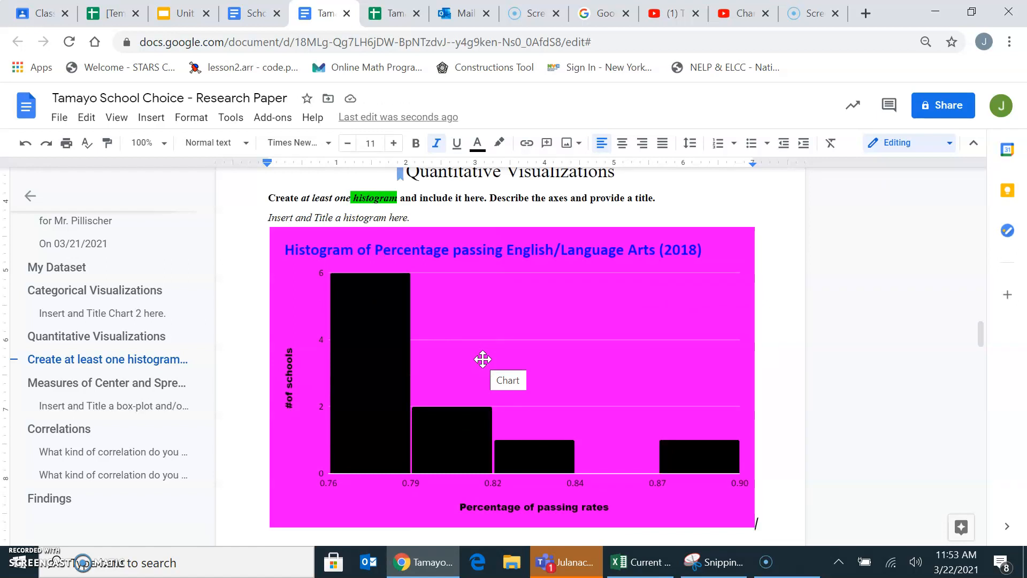
- Review the pasted histogram, the questions beneath it and the Categorical Visualizations section above it
click(473, 331)
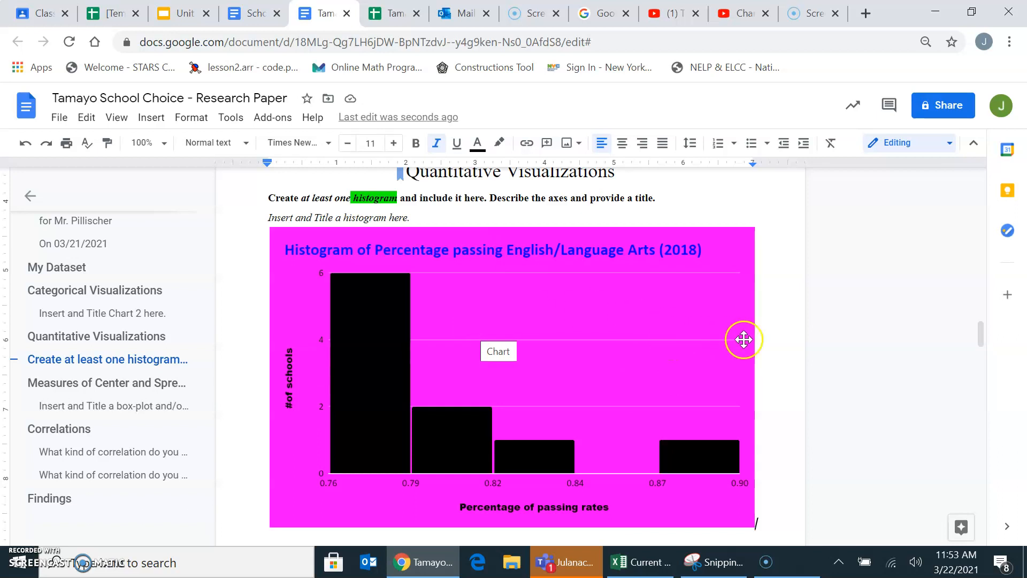
click(642, 356)
scroll(614, 372, down, 3)
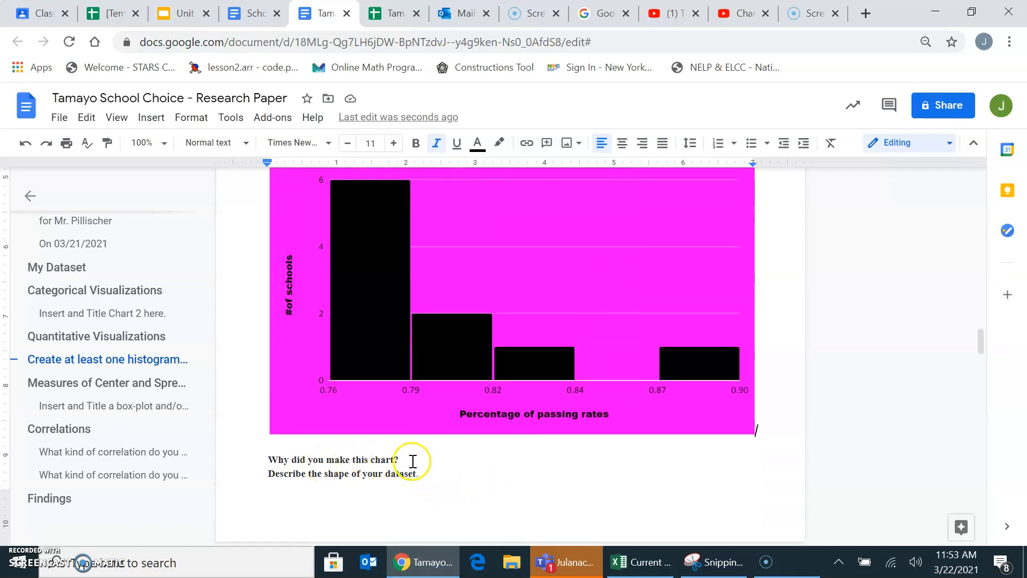
scroll(470, 481, down, 2)
scroll(471, 482, up, 1)
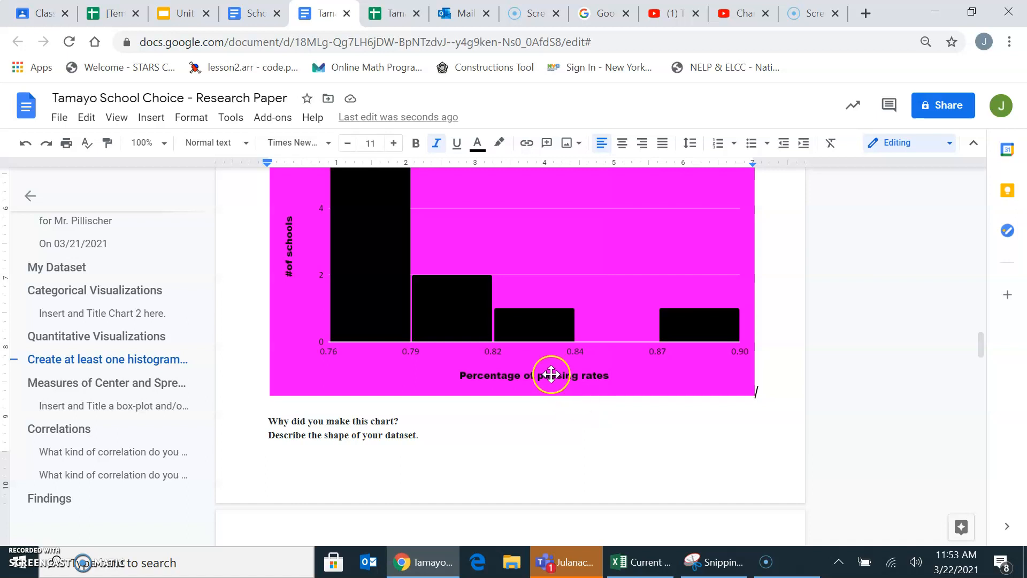
scroll(551, 374, up, 2)
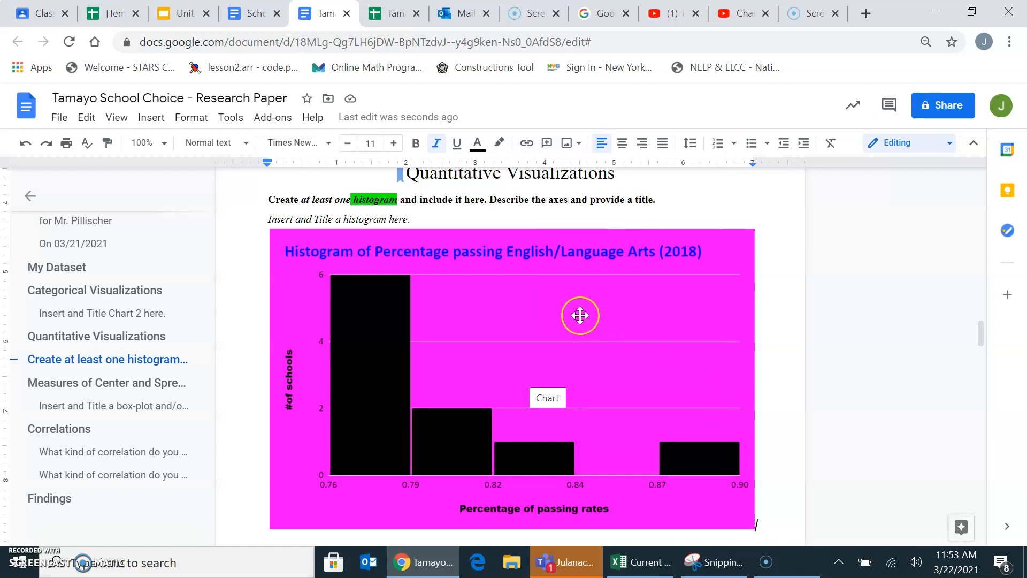
scroll(580, 314, up, 5)
scroll(580, 316, down, 5)
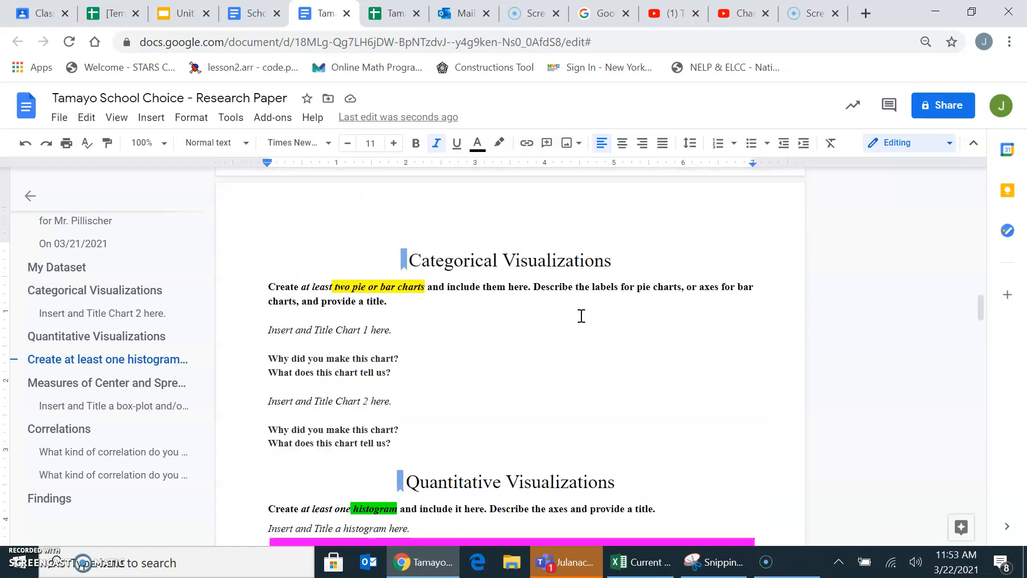
scroll(580, 314, down, 3)
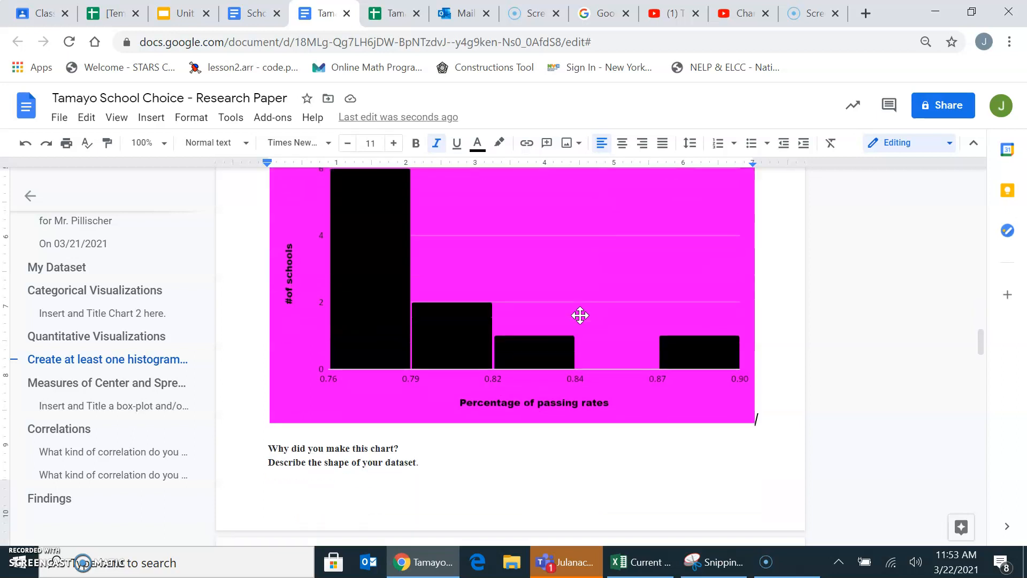